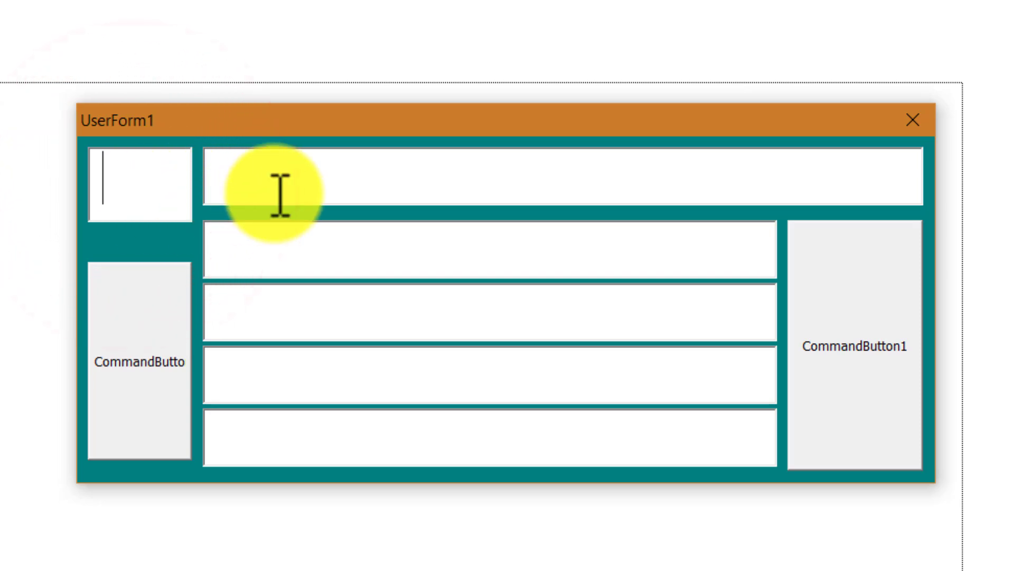
Enter the question "জাতীয় পাখির নাম কী?" in the form's question box
click(280, 181)
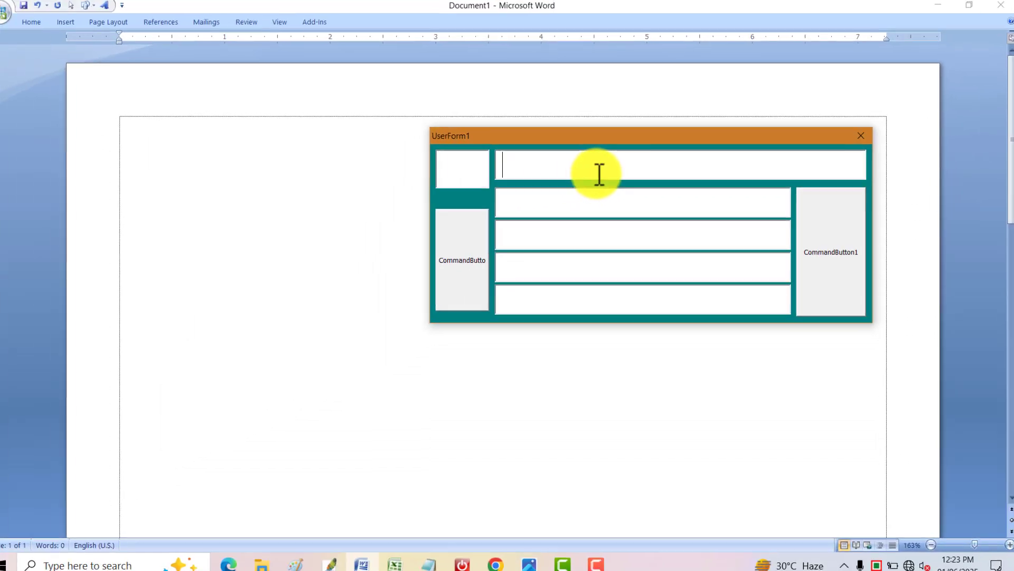
text(জা)
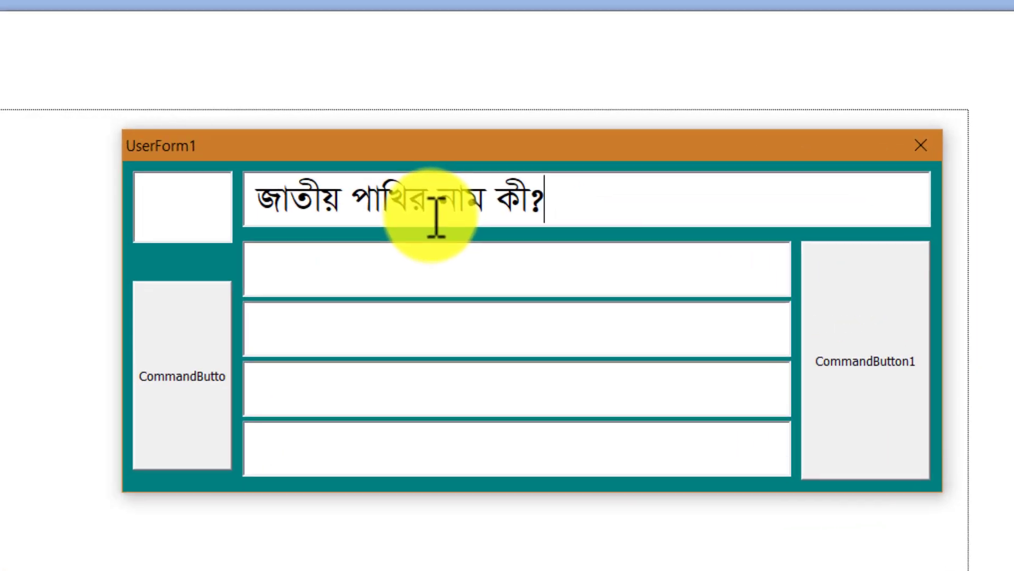
key(Return)
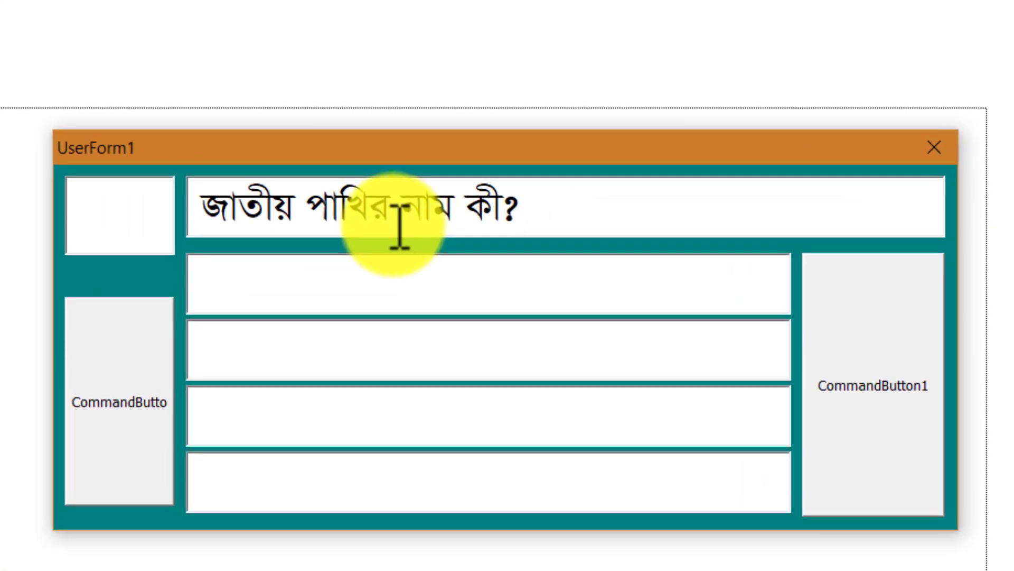
Fill the four option boxes with দোয়েল, কোকিল, শালিক and পেঁচা
text(দোয়েল)
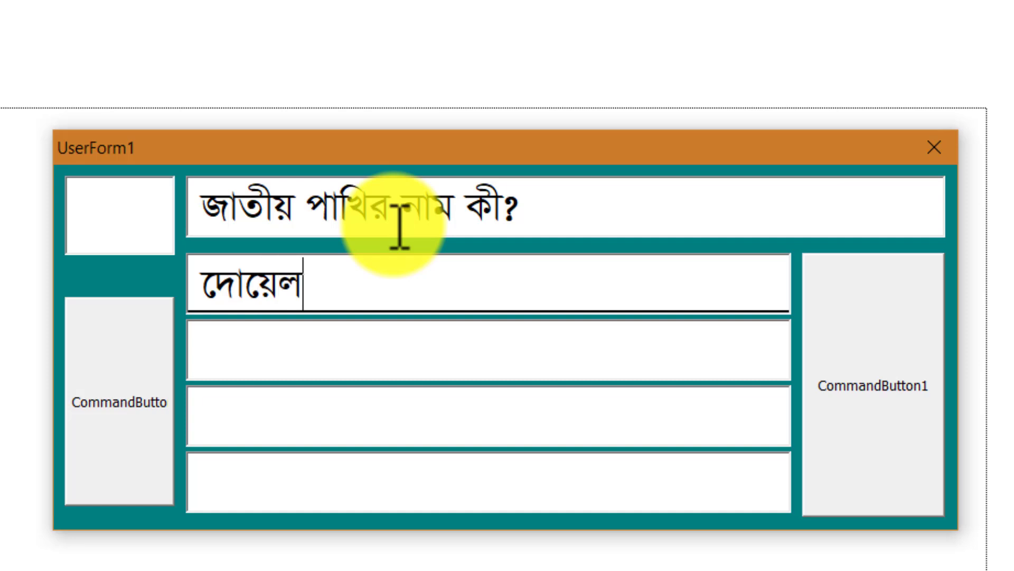
key(Return)
text(কোকিল)
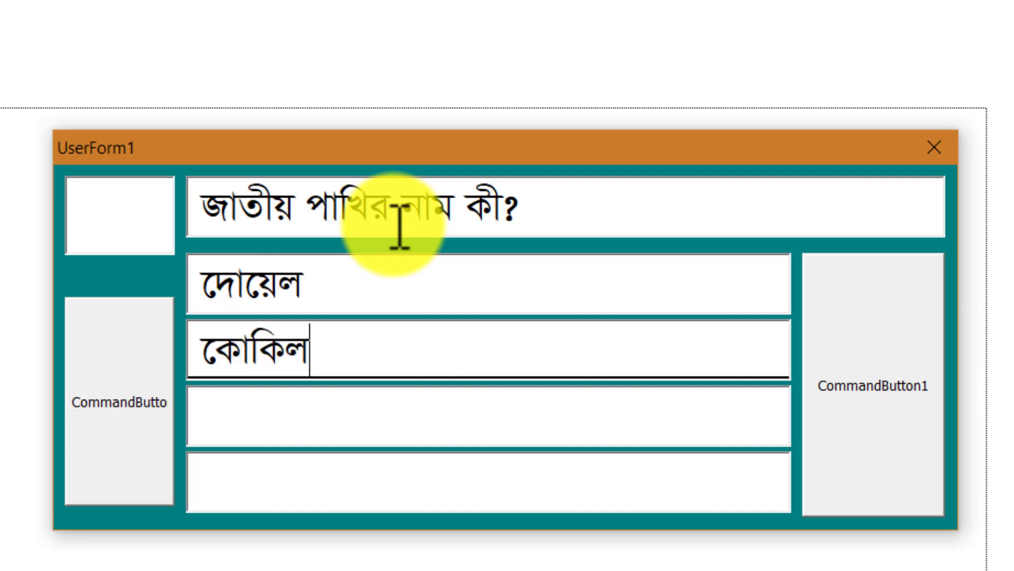
key(Return)
text(শালিক)
key(Return)
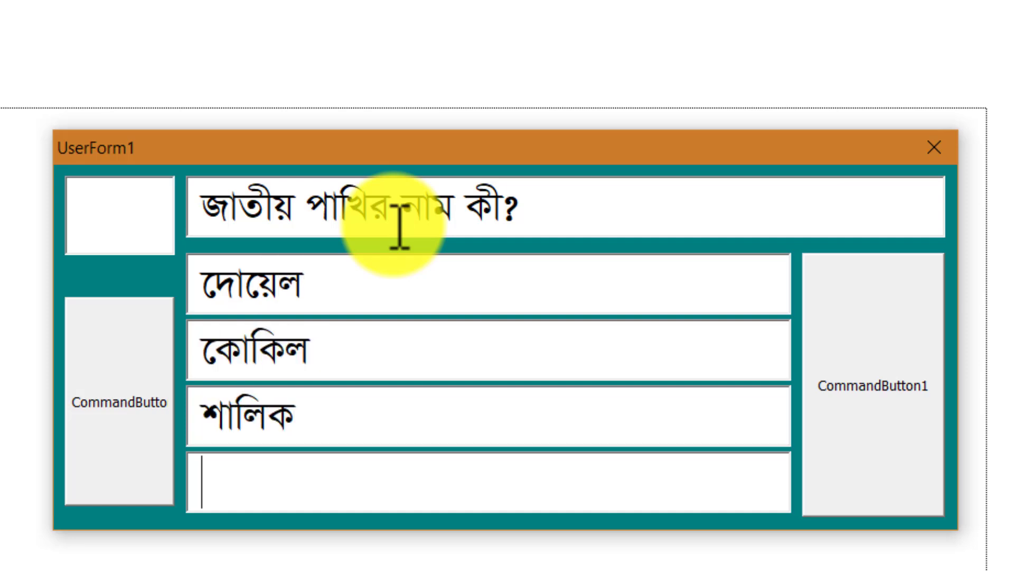
text(েপঁ)
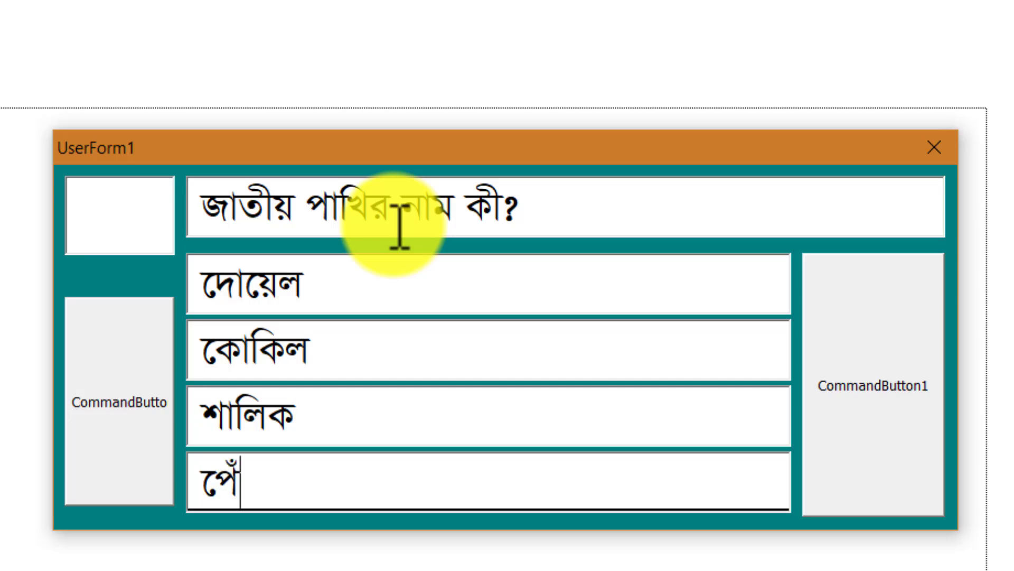
text(চা)
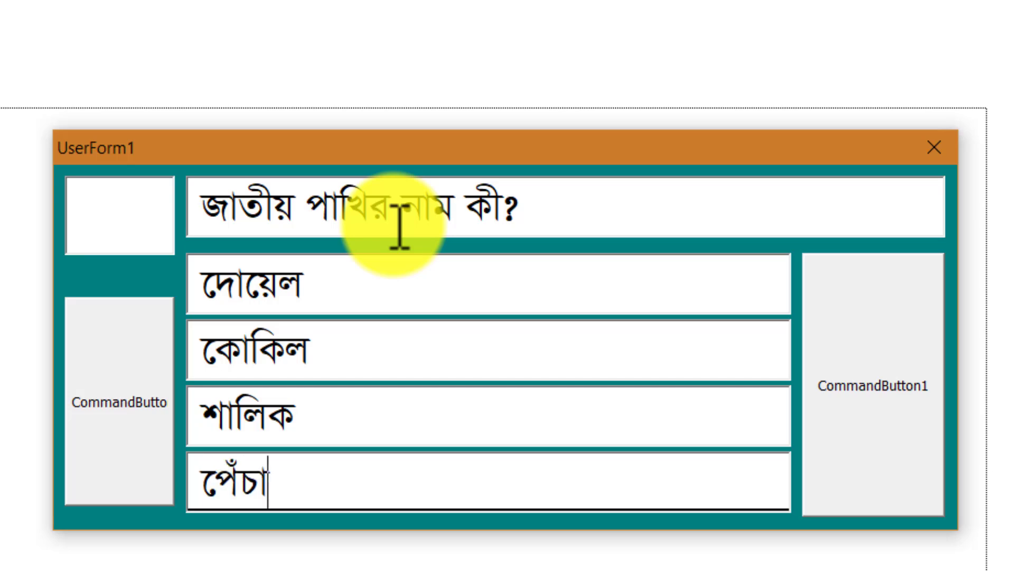
Go back through the filled option boxes and insert the question with its four options into the document using CommandButton1
key(shift+Tab)
key(shift+Tab)
key(shift+Tab)
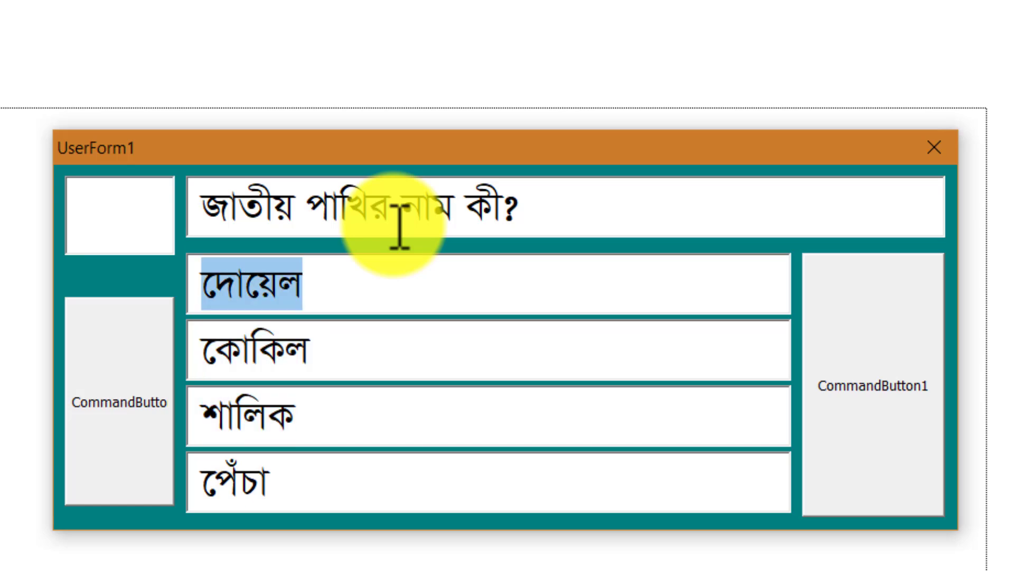
key(Tab)
key(Tab)
key(Tab)
key(Tab)
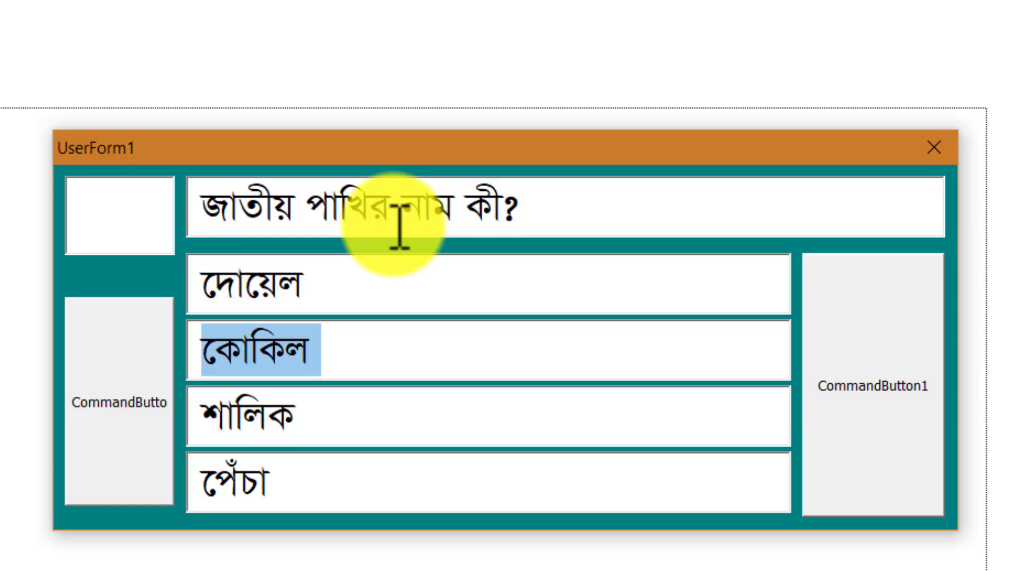
key(Tab)
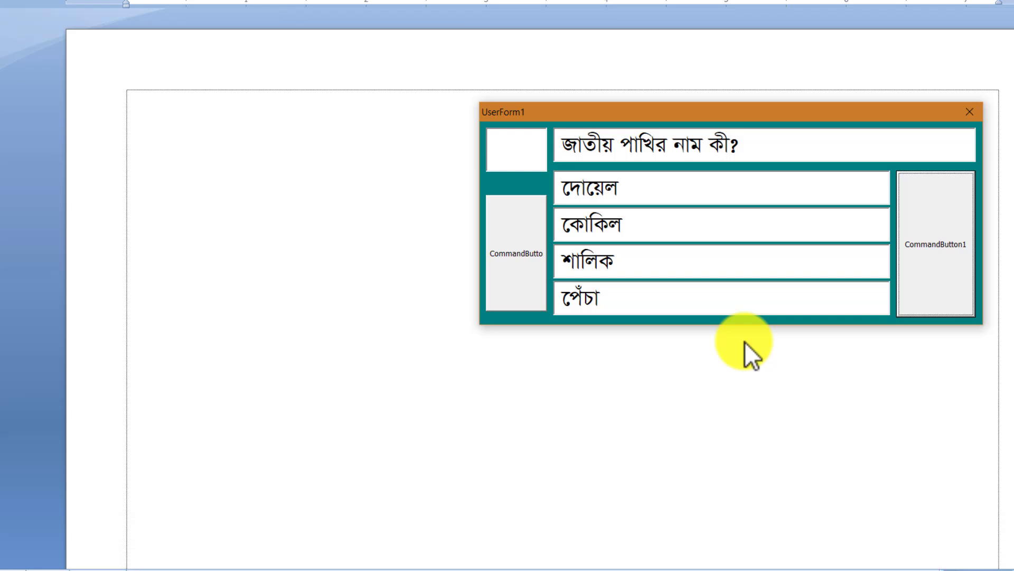
key(Return)
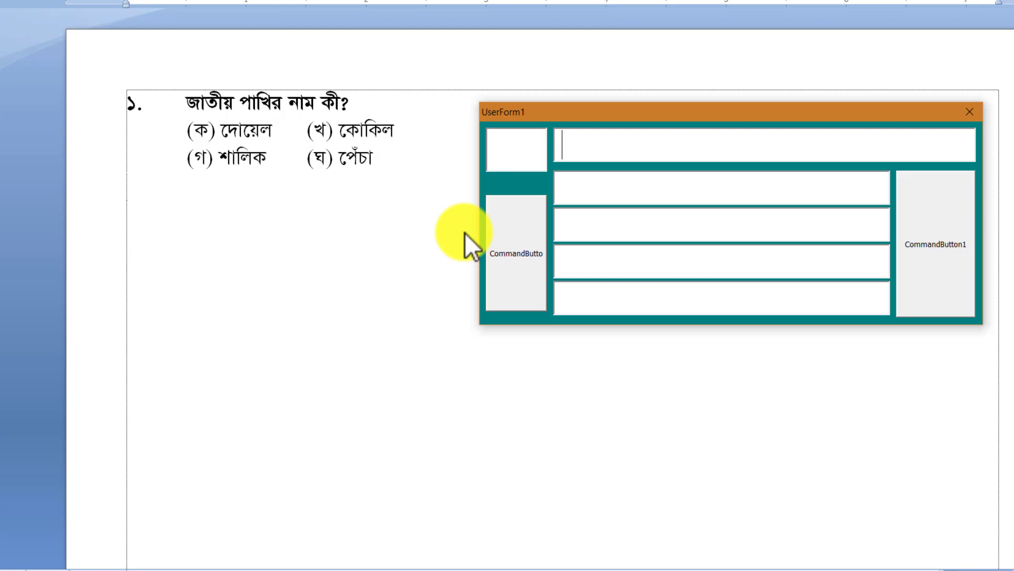
Enter the second question "আর কি হে হবে দেখা-লাইনটিতে কী প্রকাশ পেয়েছে?" in the form's question box
text(আর কি হে)
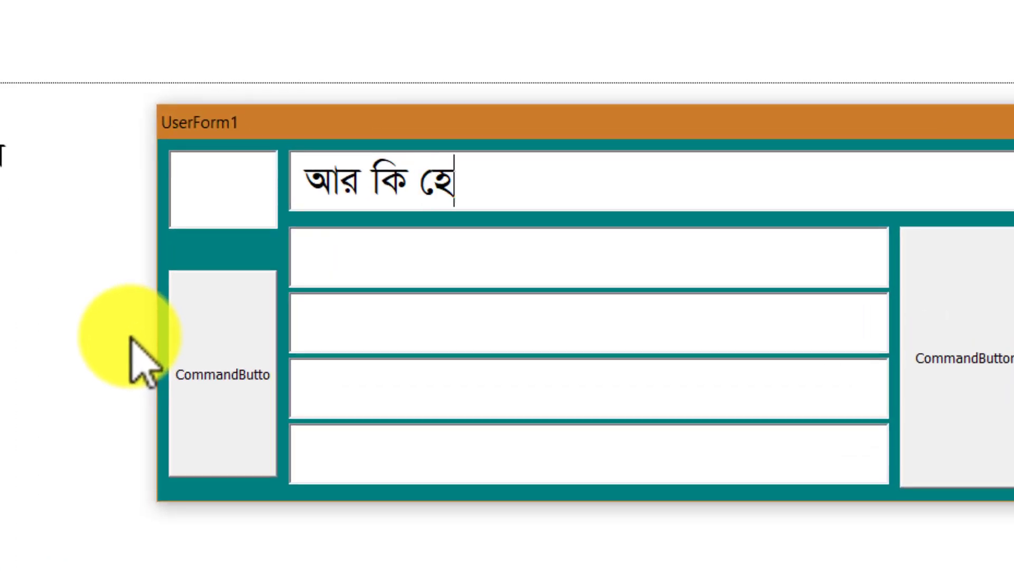
text( হবে দেকা)
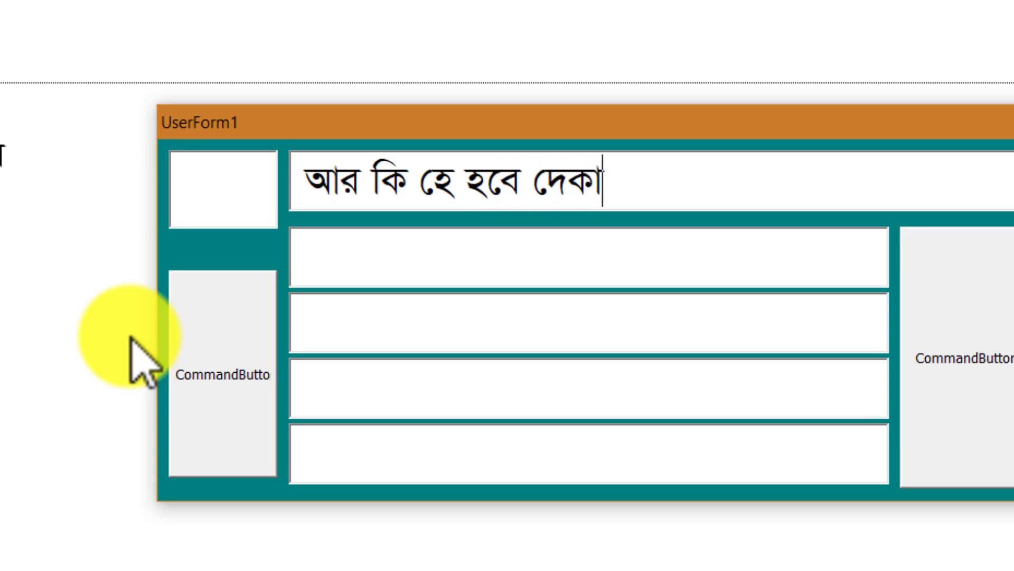
text(া)
key(BackSpace)
key(BackSpace)
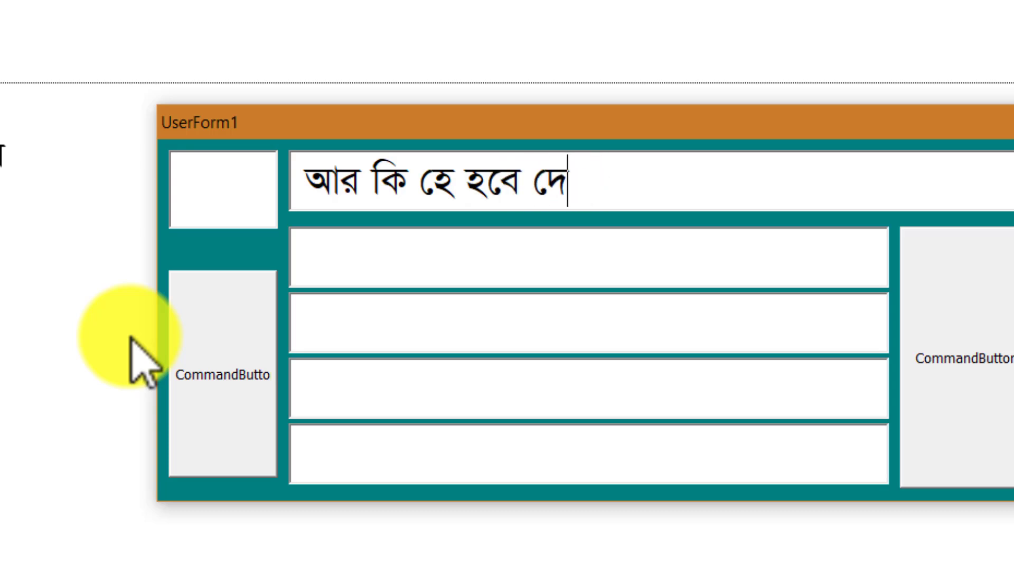
text(খা-লাই)
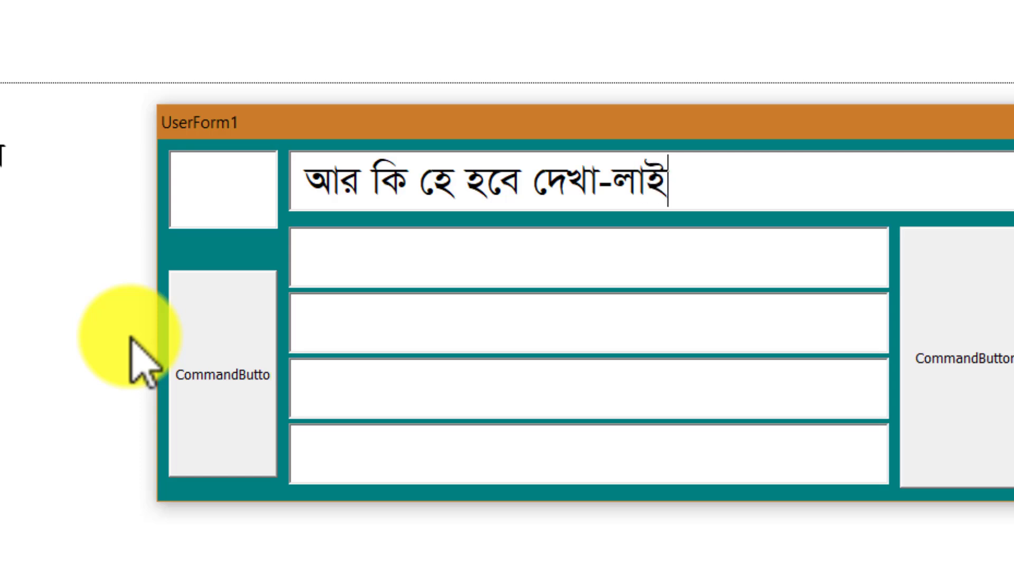
text(নটিেত কী প্রকাশ ে)
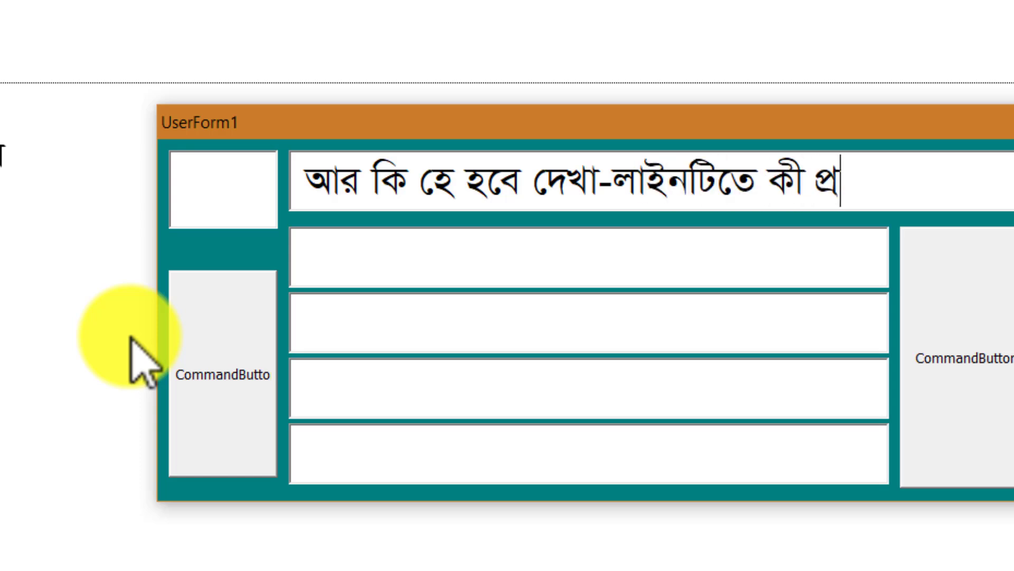
text(পেয়েছে)
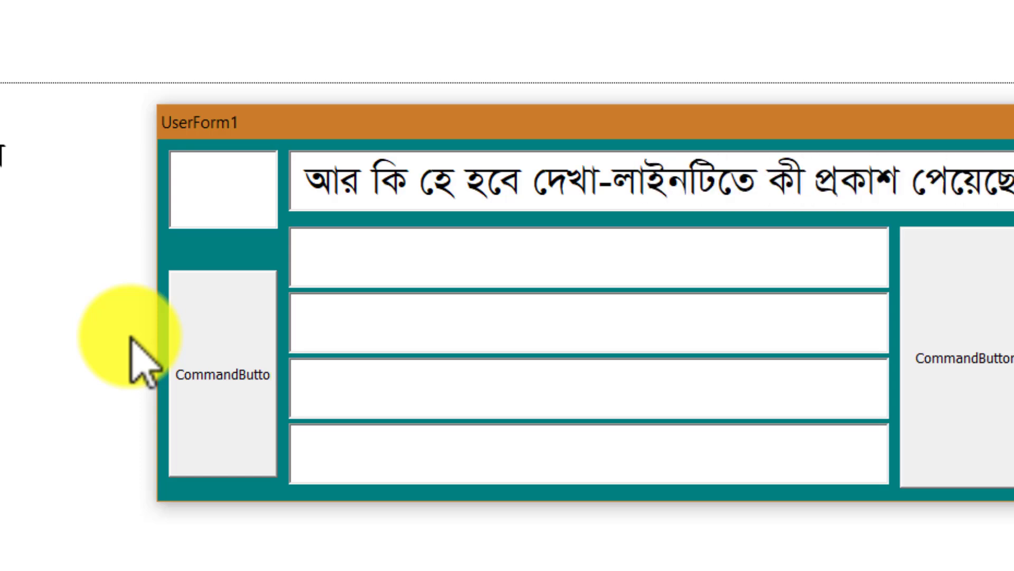
key(Return)
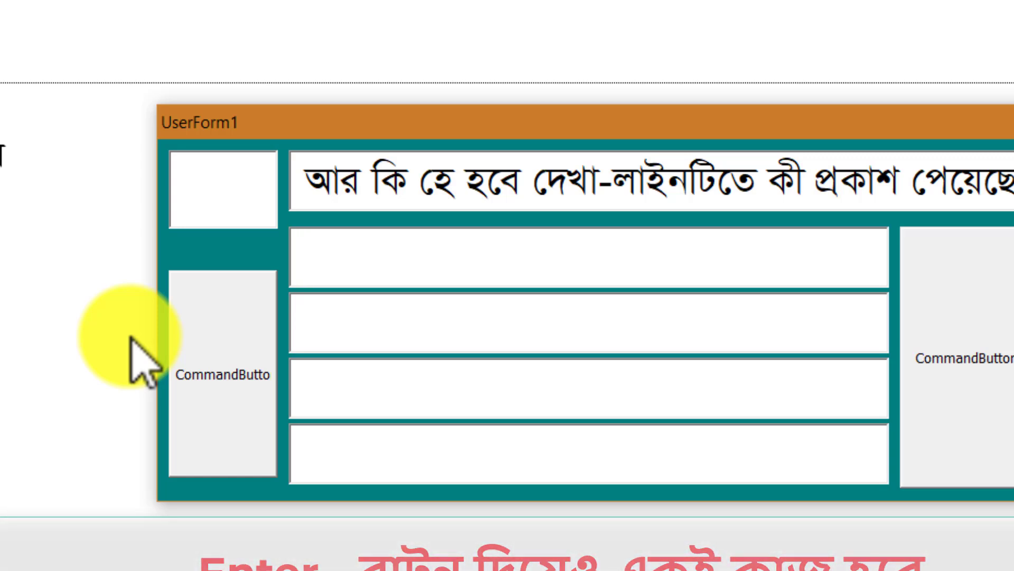
Fill the first three option boxes with the statements স্বদেশপ্রেম, বিরাগ and অনুরাগ
text(স্ব)
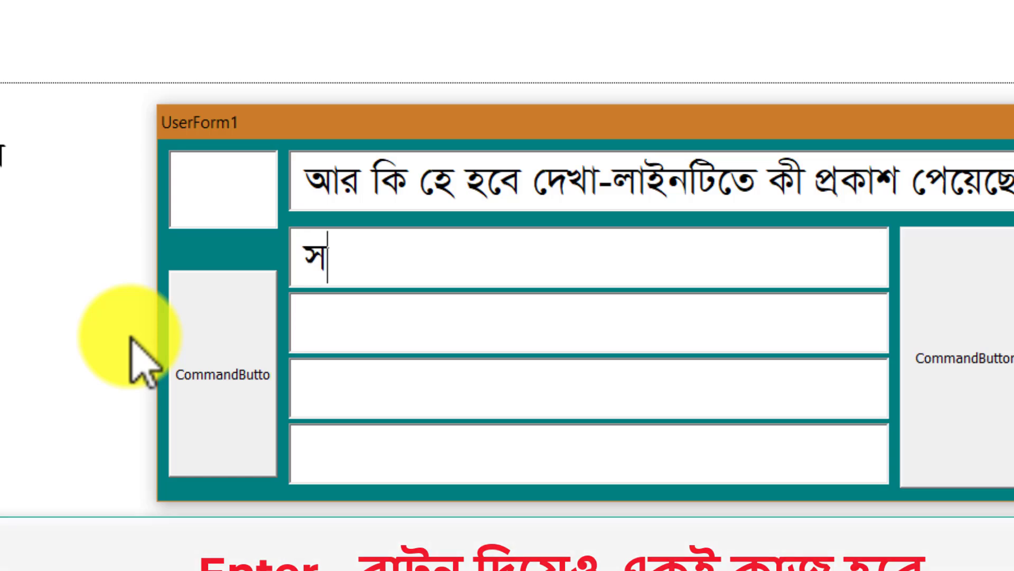
text(দেশপ্রেম)
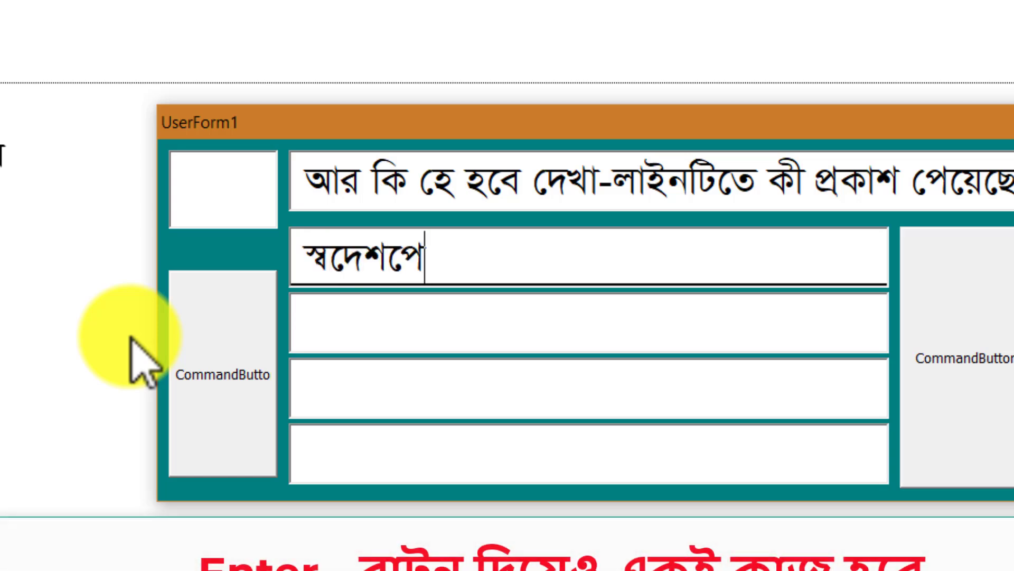
key(Return)
text(রি)
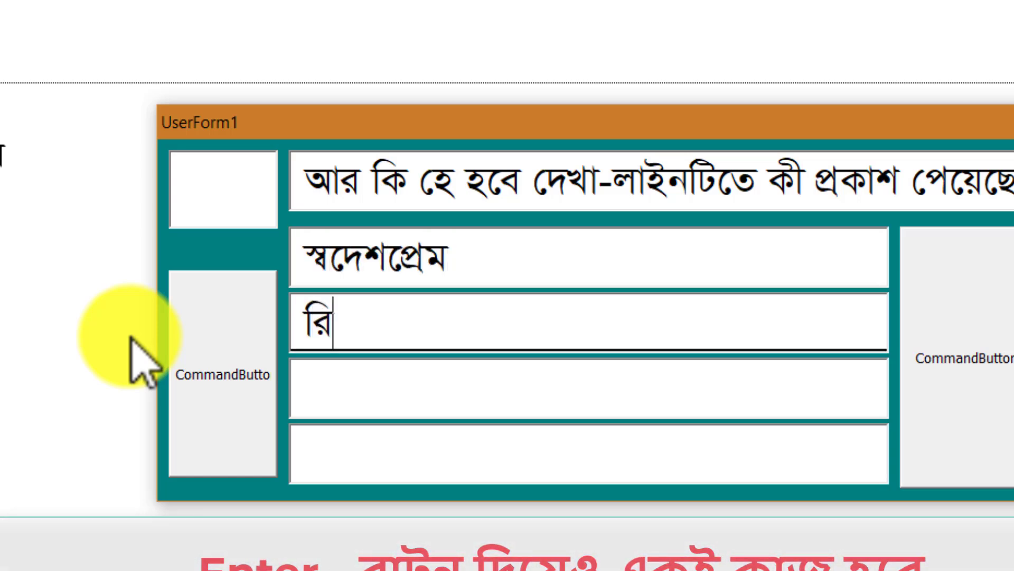
key(BackSpace)
key(BackSpace)
text(বিগ)
key(BackSpace)
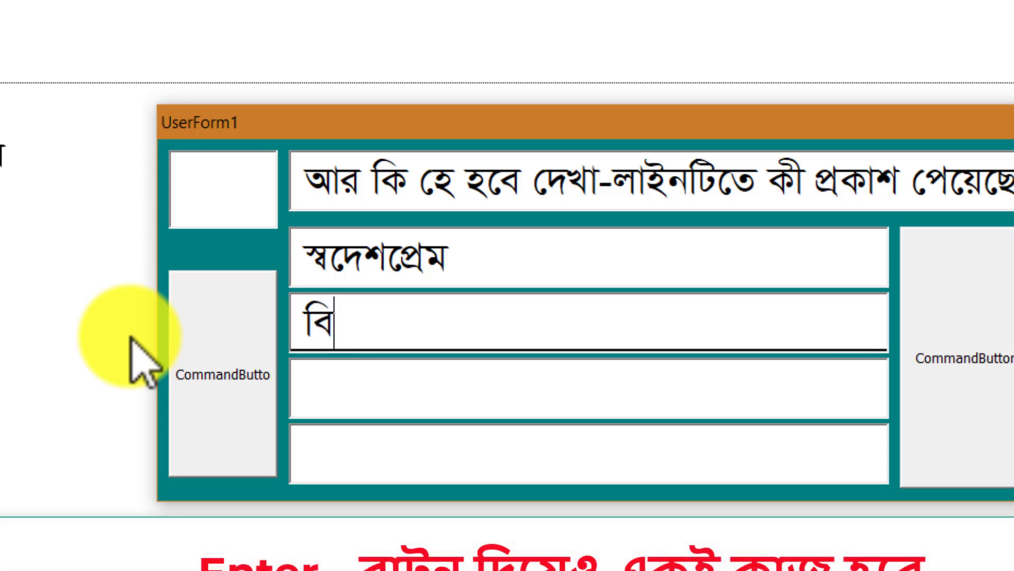
text(রাগ)
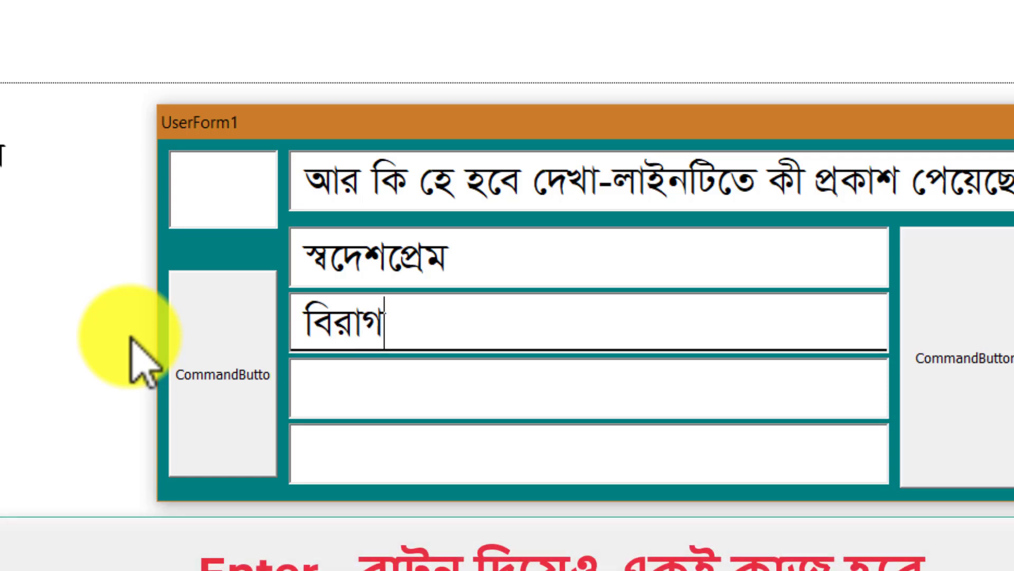
key(Return)
text(অনুরাগ)
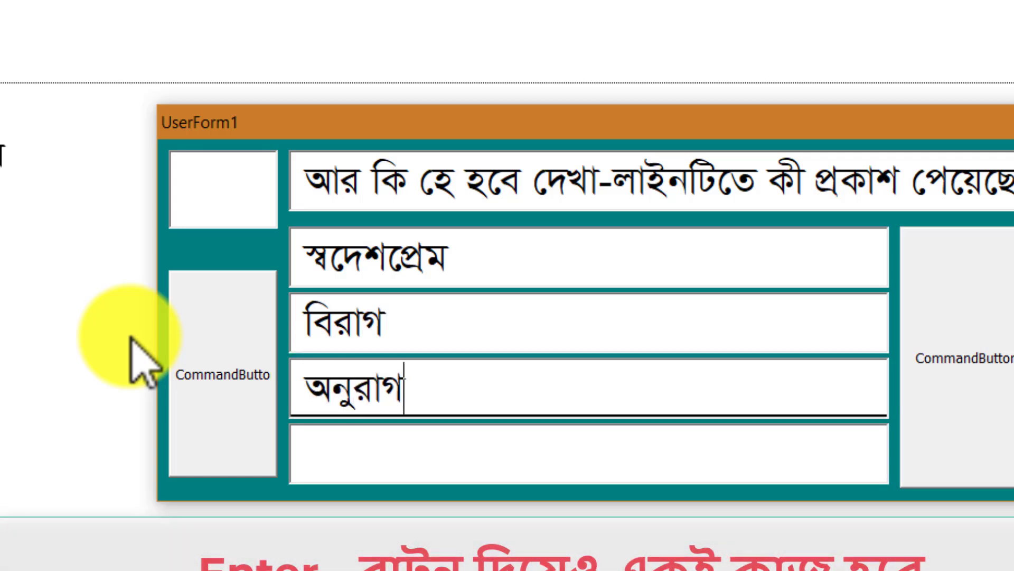
key(Return)
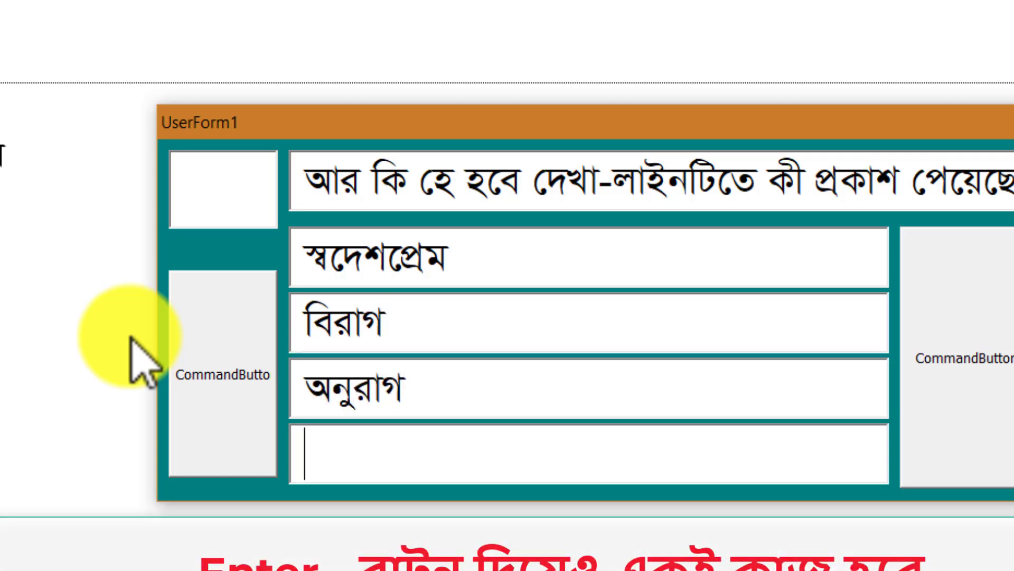
Enter "নিচের কোনটি সঠিক?" in the fourth option box
text(নিচের কোনটি সঠি)
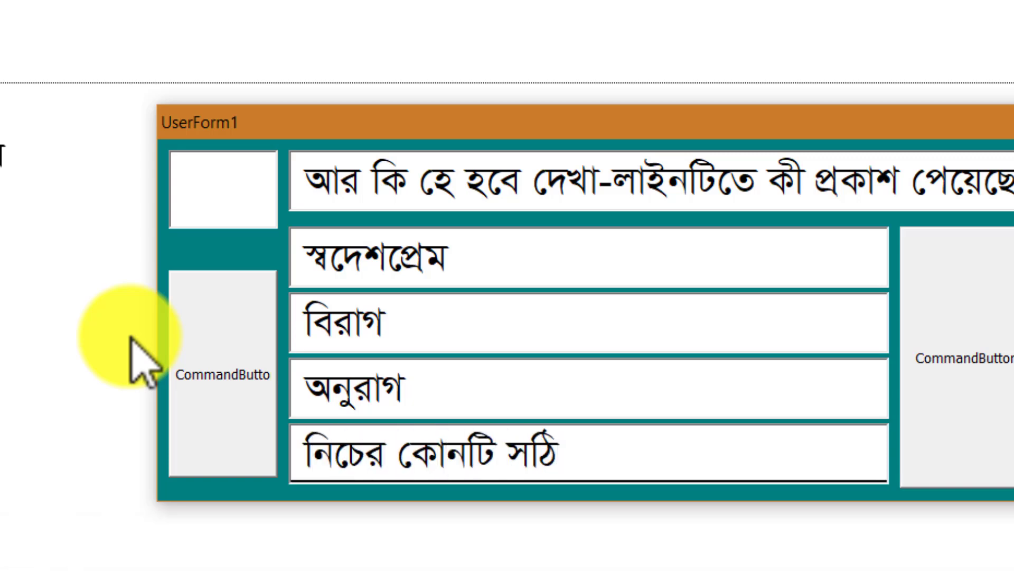
text(জক)
key(BackSpace)
key(BackSpace)
text(ক)
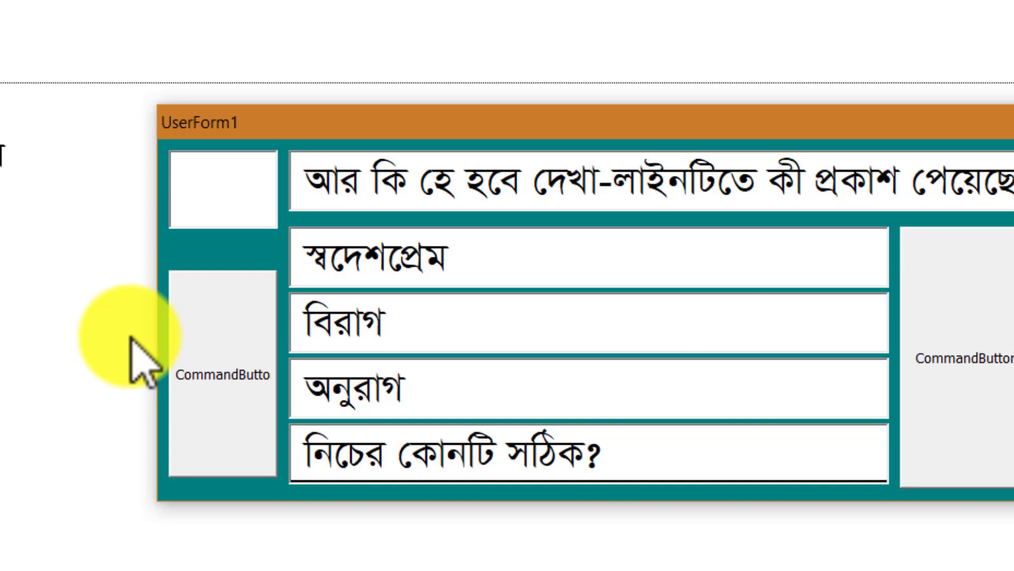
Insert the second question into the document as a multiple-statement question with i, ii, iii numbering, using the form's other command button
key(Tab)
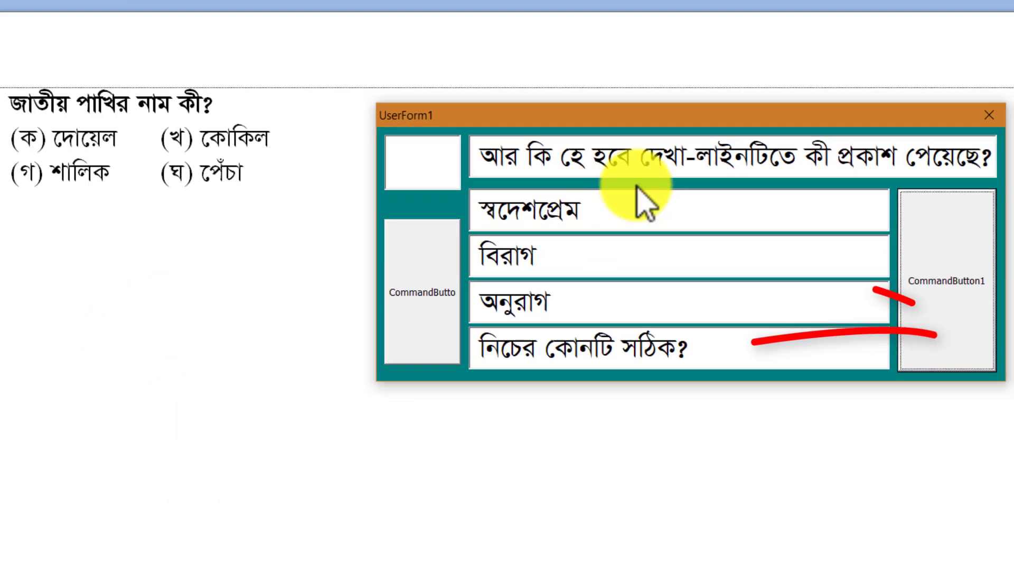
key(Tab)
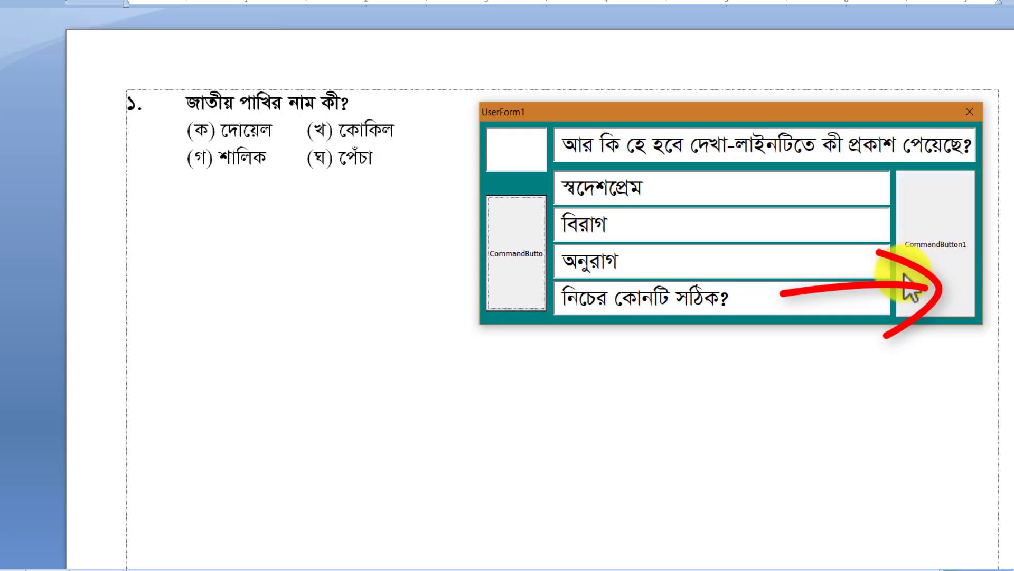
click(504, 230)
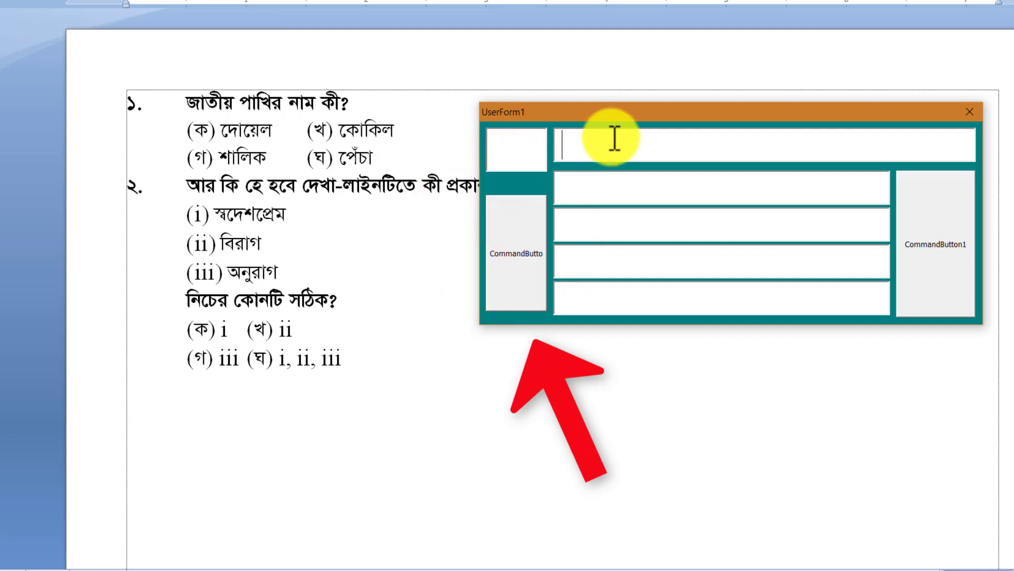
Move the question form aside, close it, and highlight all the inserted questions in the document
drag(627, 113, 722, 106)
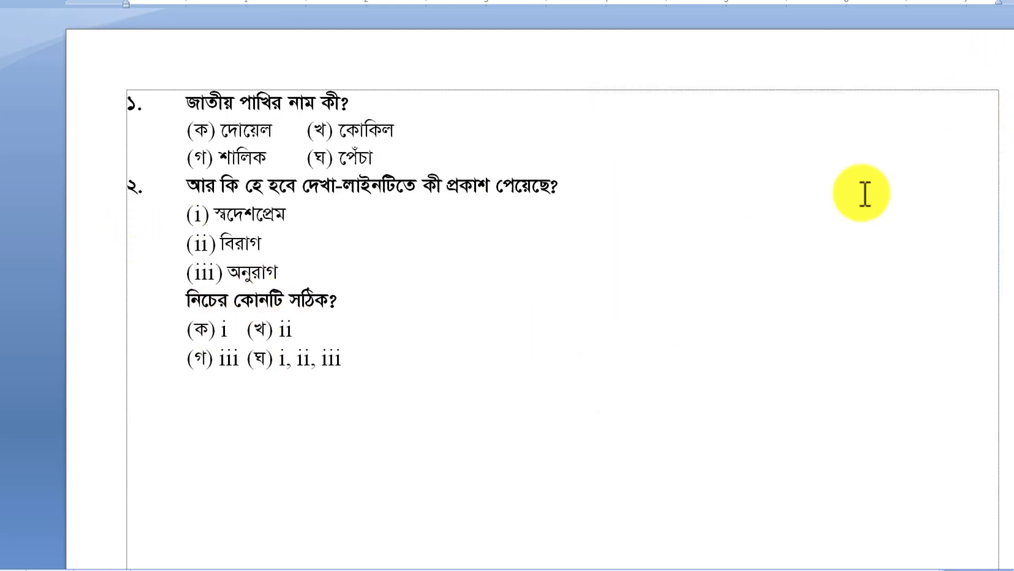
click(552, 335)
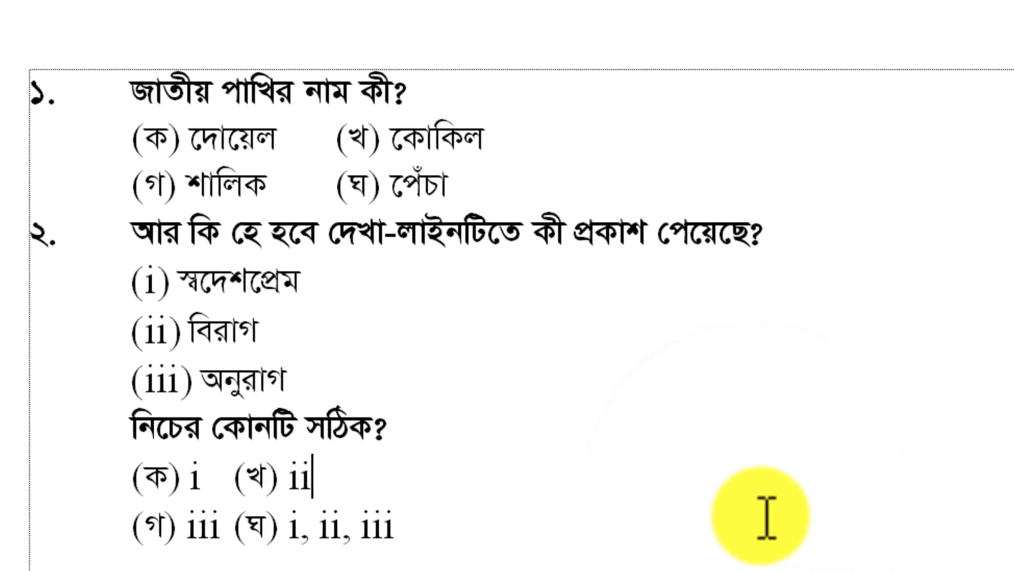
key(ctrl+a)
click(612, 411)
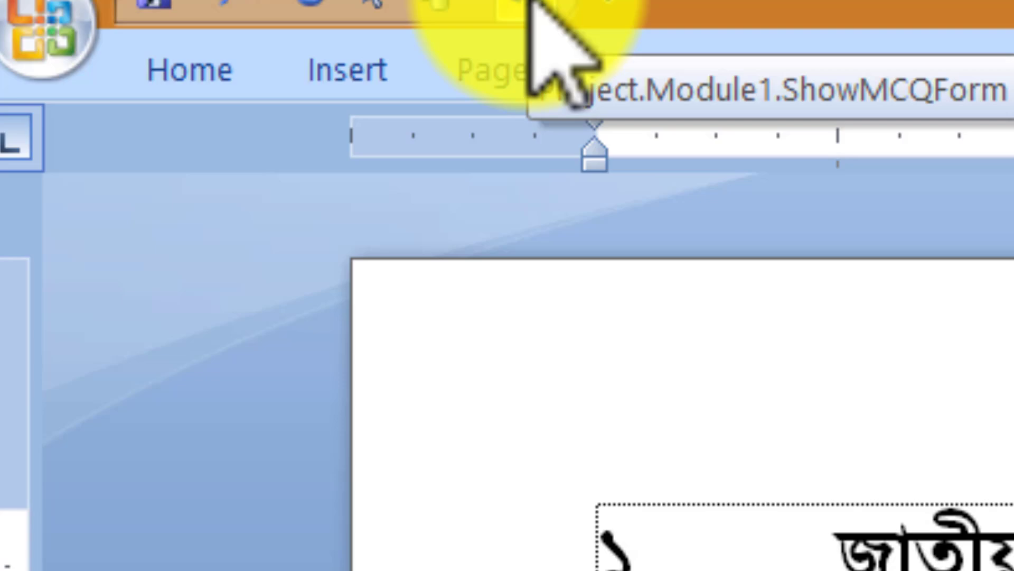
Reopen the question form by running the ShowMCQForm macro
click(98, 0)
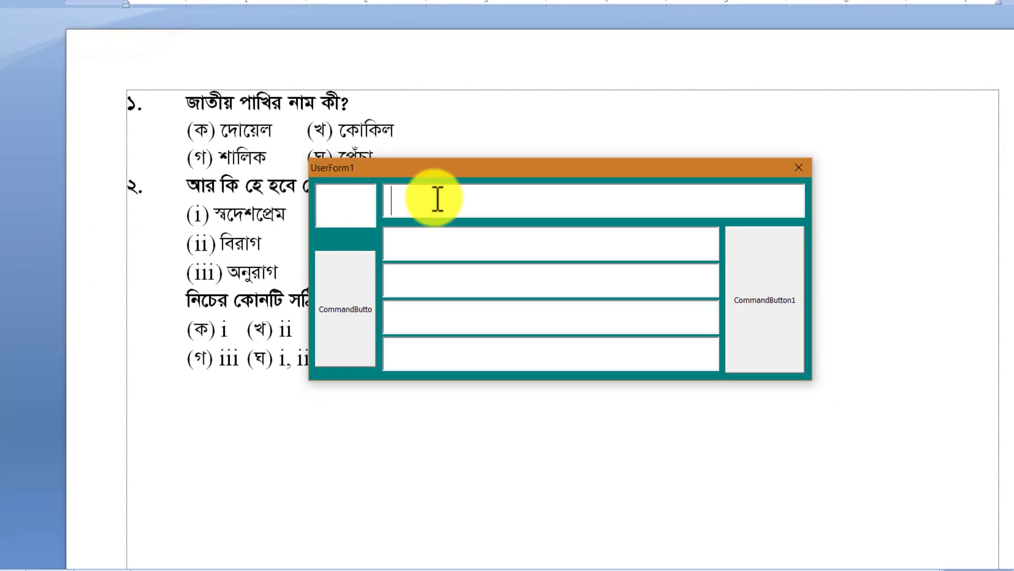
Move the empty form aside and insert a blank four-option question and a blank multiple-statement question into the document
drag(882, 362, 1013, 237)
drag(732, 104, 738, 86)
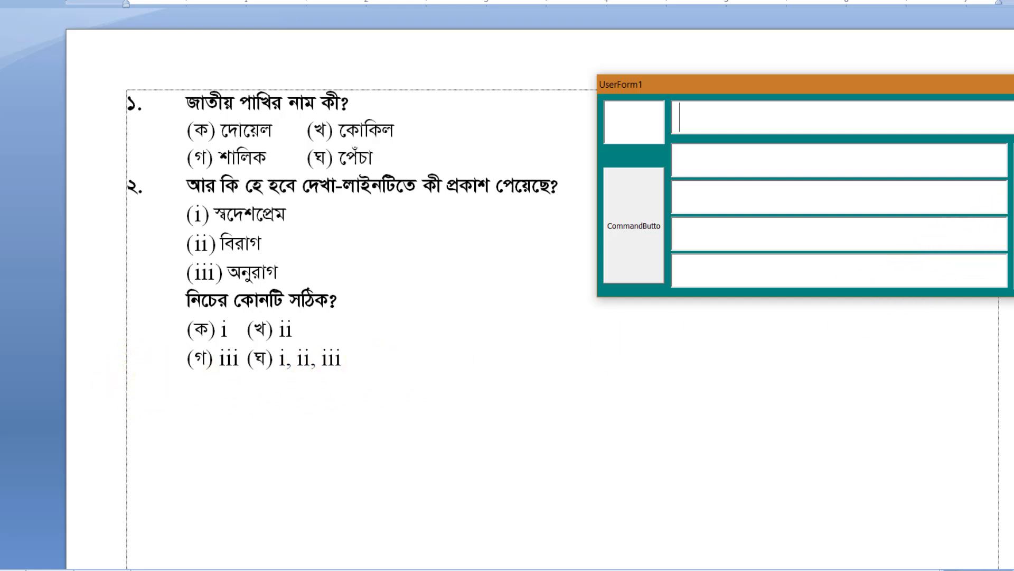
click(1010, 217)
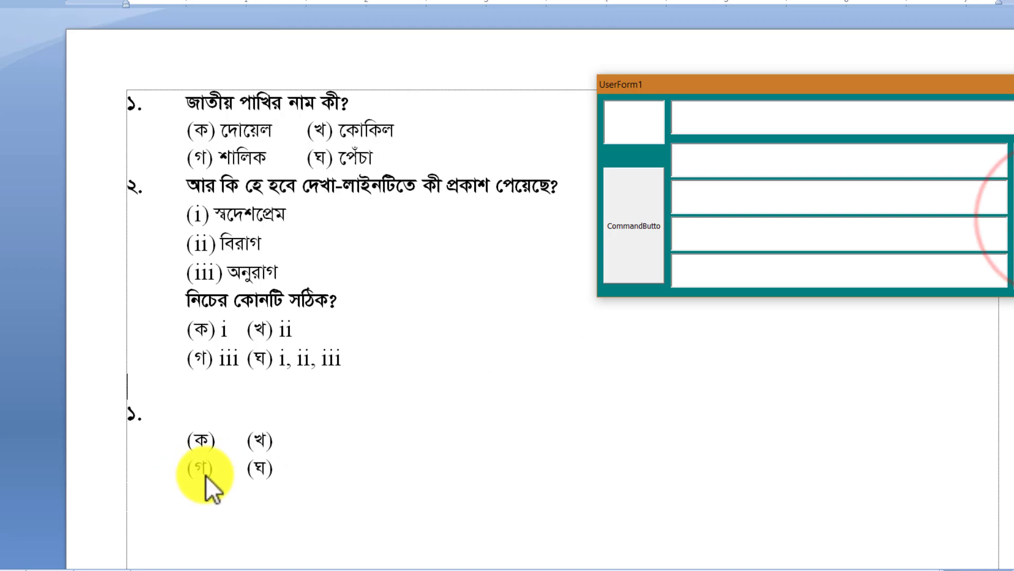
click(630, 267)
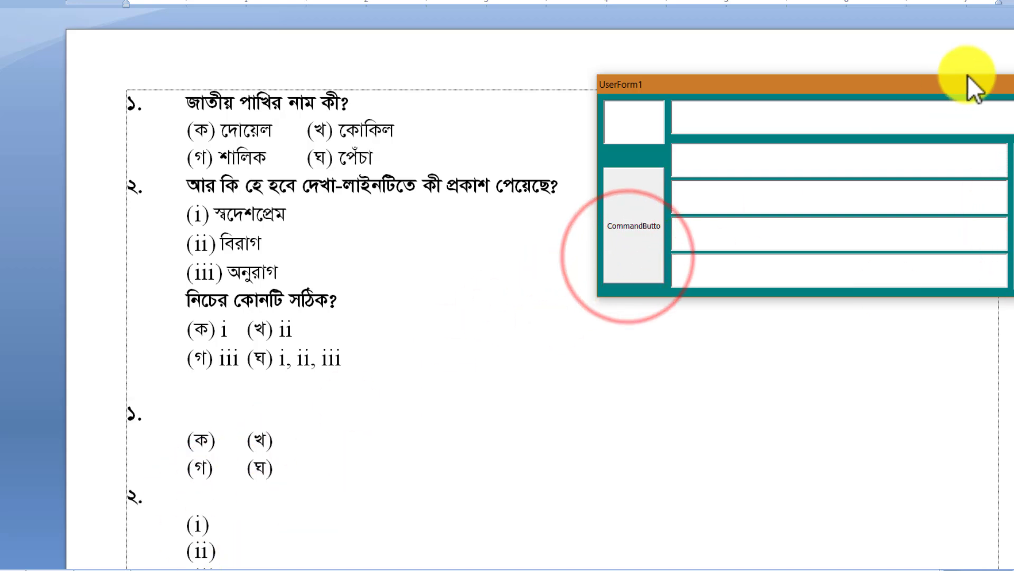
Close the question form and delete both blank questions below question ২
click(1008, 84)
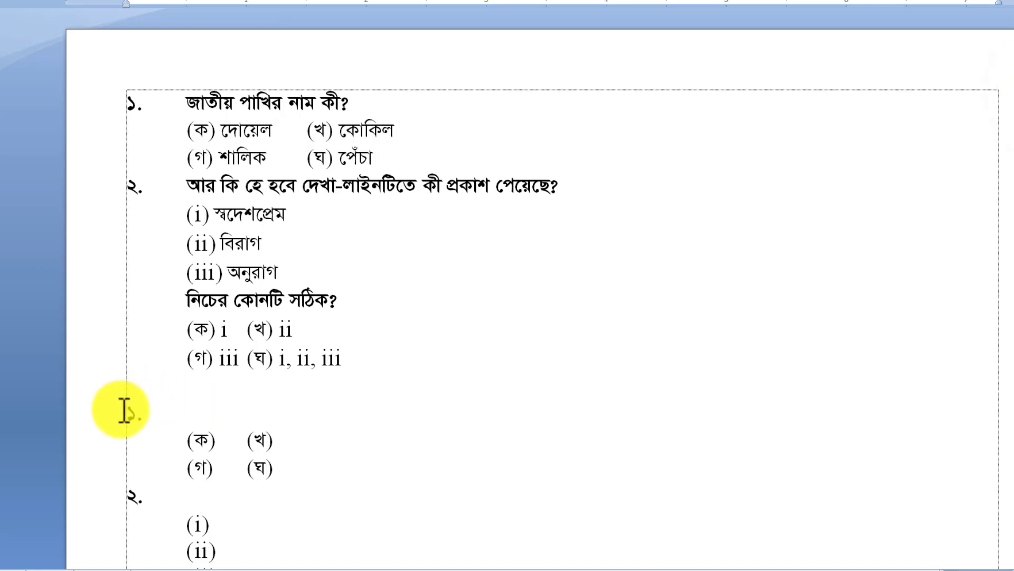
drag(118, 407, 473, 511)
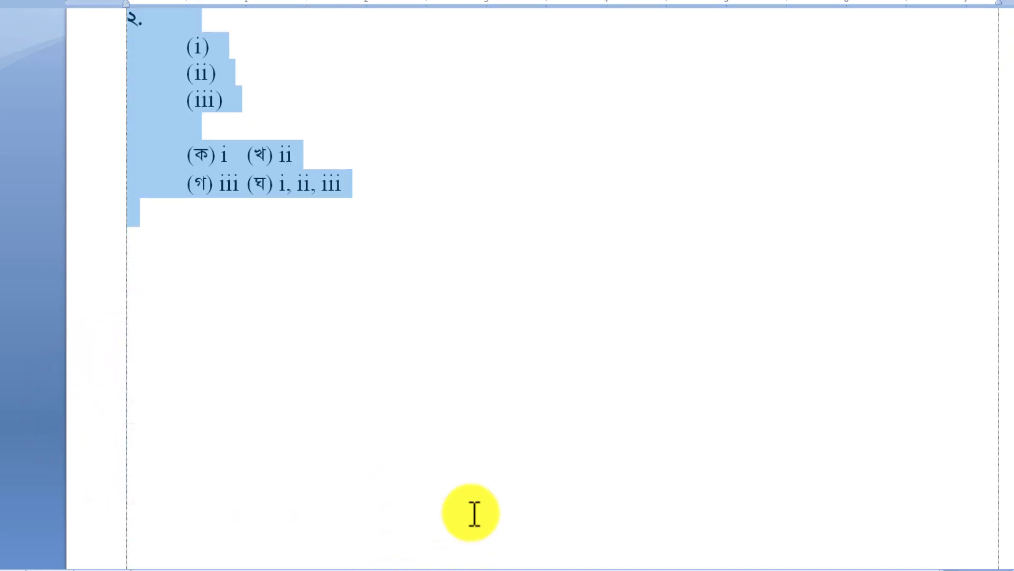
key(Delete)
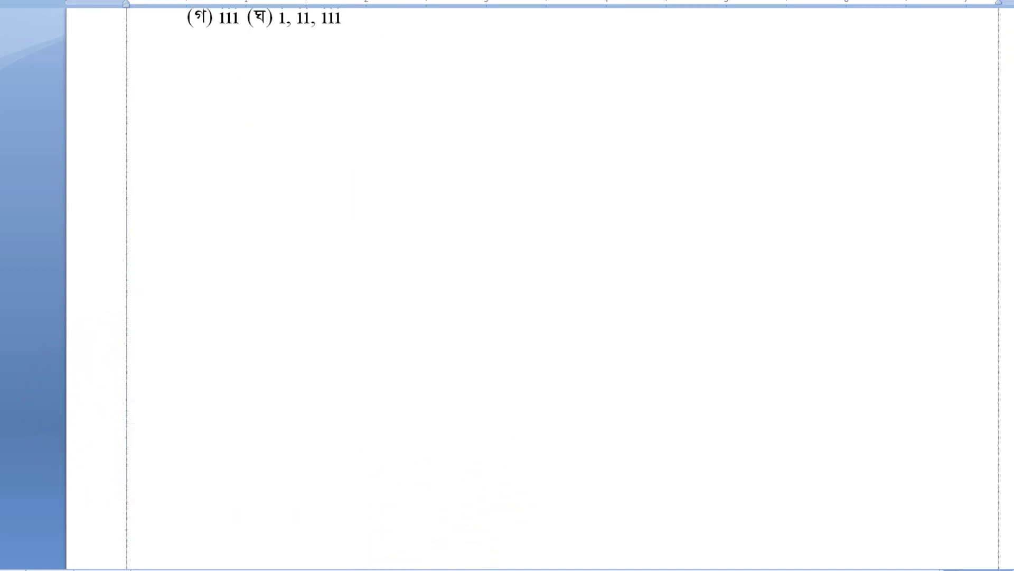
scroll(907, 164, up, 2)
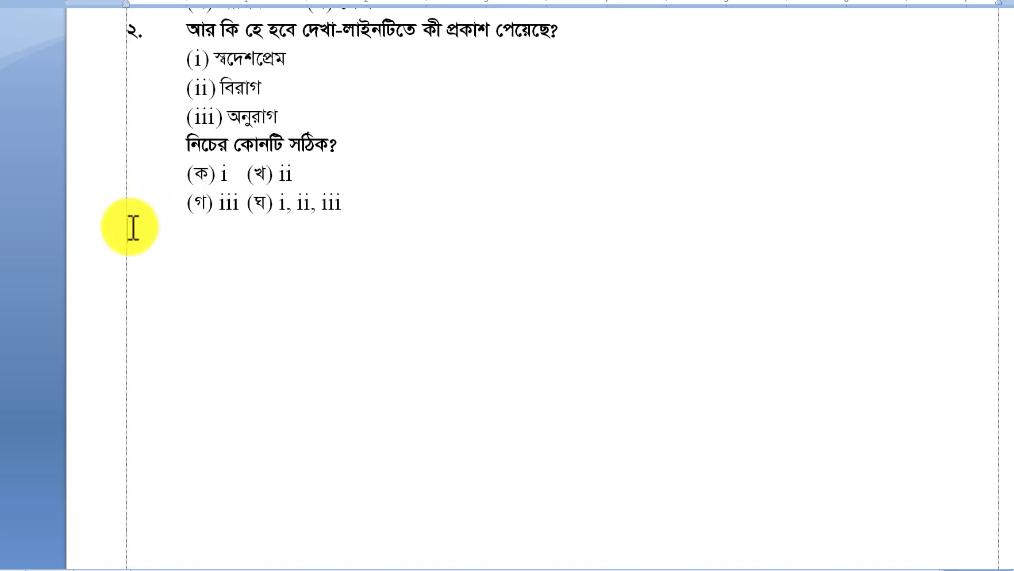
Reopen the question form and enter ৩ as the question number
click(77, 6)
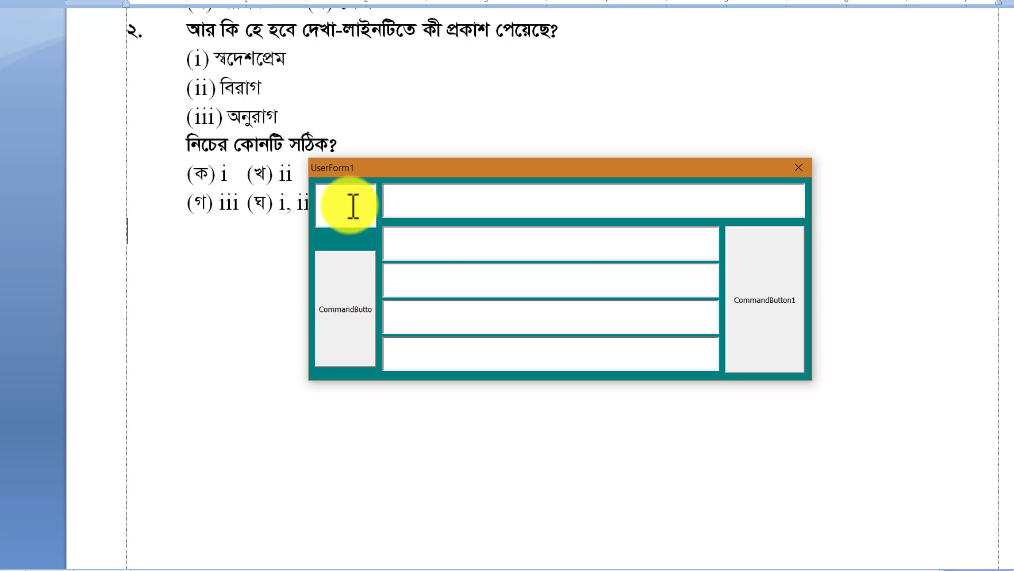
text(৩)
Enter "জাতীয় ফলের নাম কী?" as the question text in the form
click(478, 196)
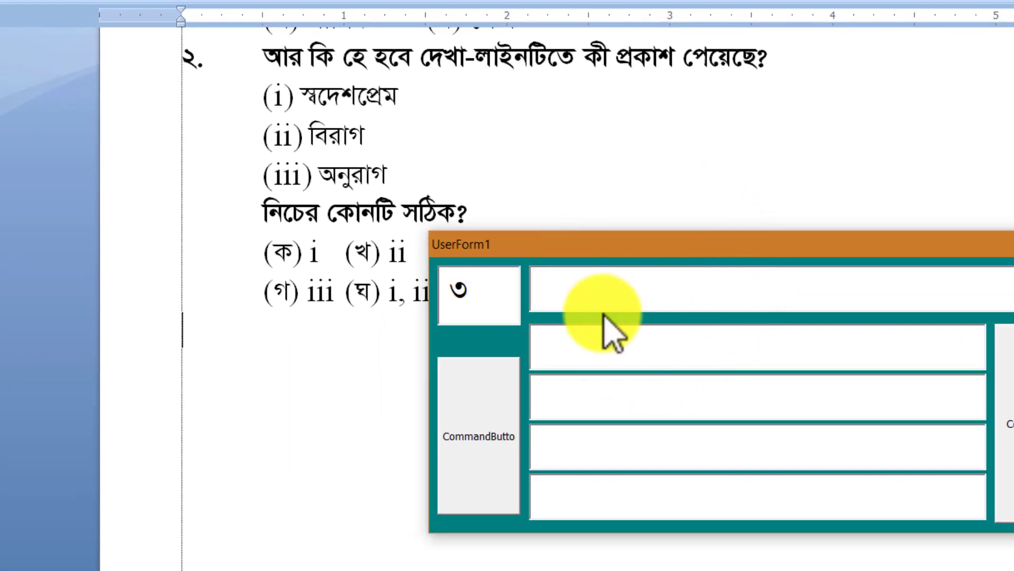
text(ভশা)
key(BackSpace)
key(BackSpace)
key(BackSpace)
text(জাতীয়)
key(BackSpace)
key(BackSpace)
key(BackSpace)
key(BackSpace)
key(BackSpace)
text(ভশ)
key(BackSpace)
key(BackSpace)
text(জাতী)
key(BackSpace)
key(BackSpace)
key(BackSpace)
key(BackSpace)
text(জাতীয়)
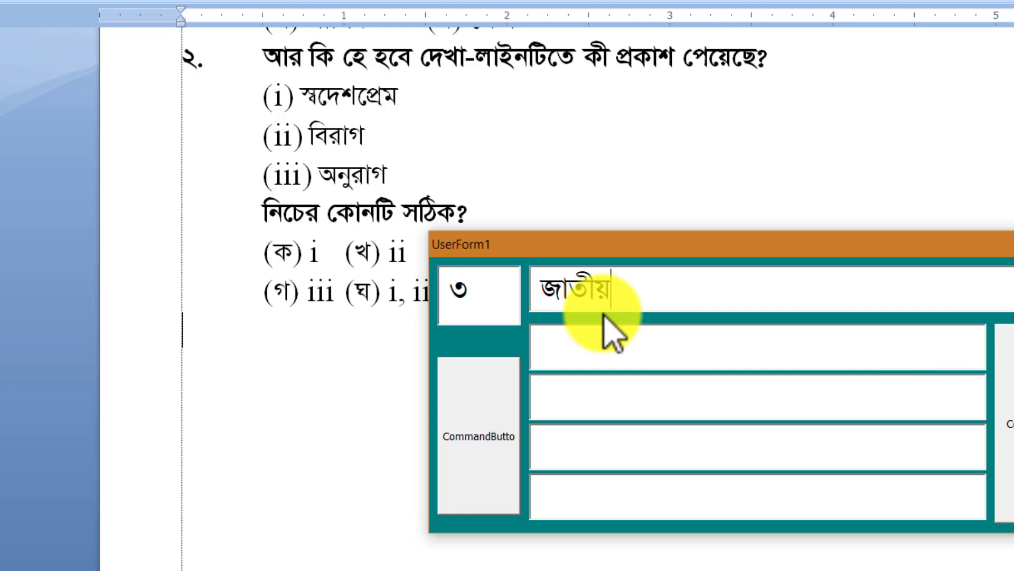
text( ফলের )
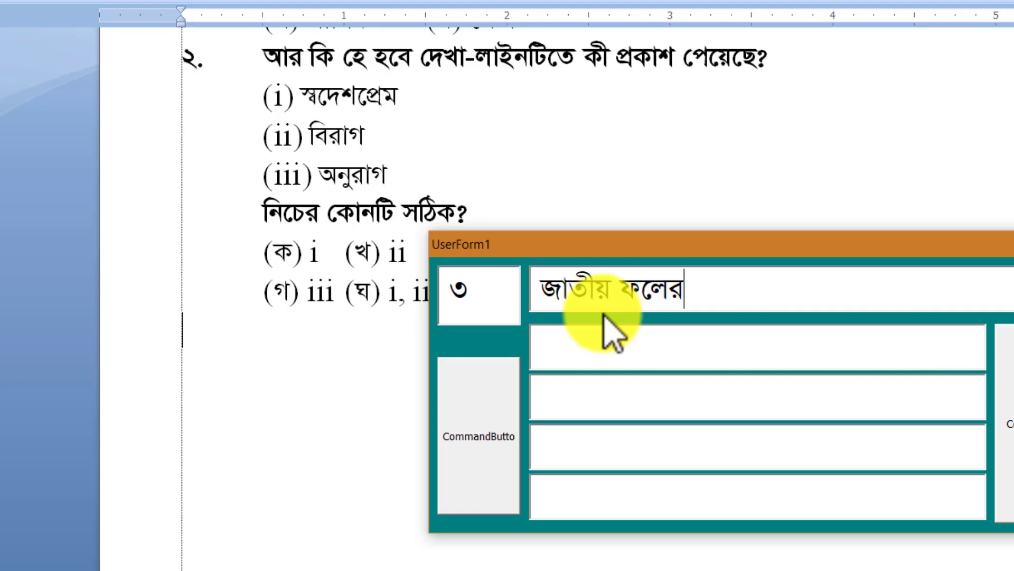
text(নাম কী)
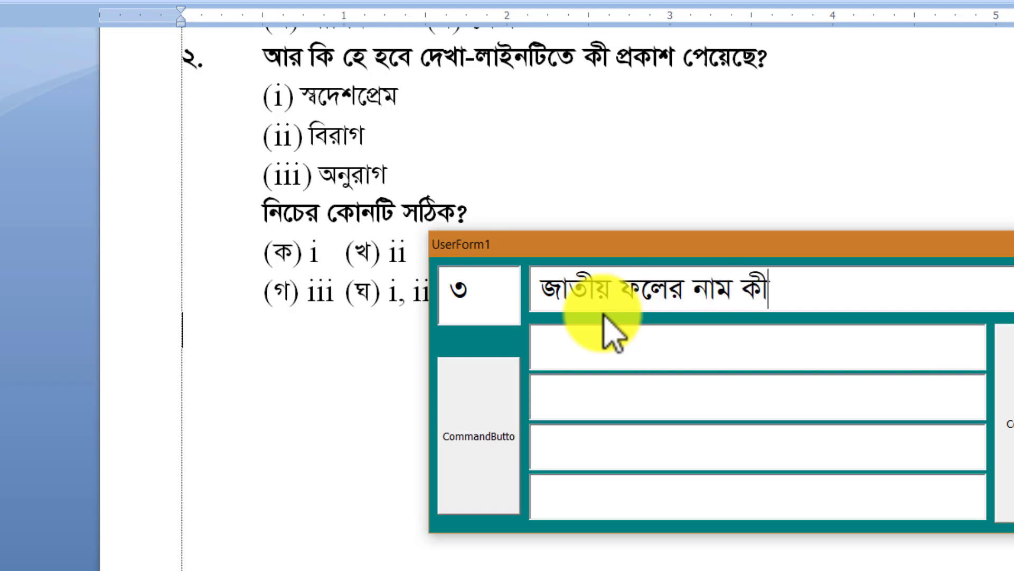
text(?)
Fill in the four answer options as কাঁঠাল, আনারস, পেঁপে and তাল
key(Tab)
text(কাঁঠাল)
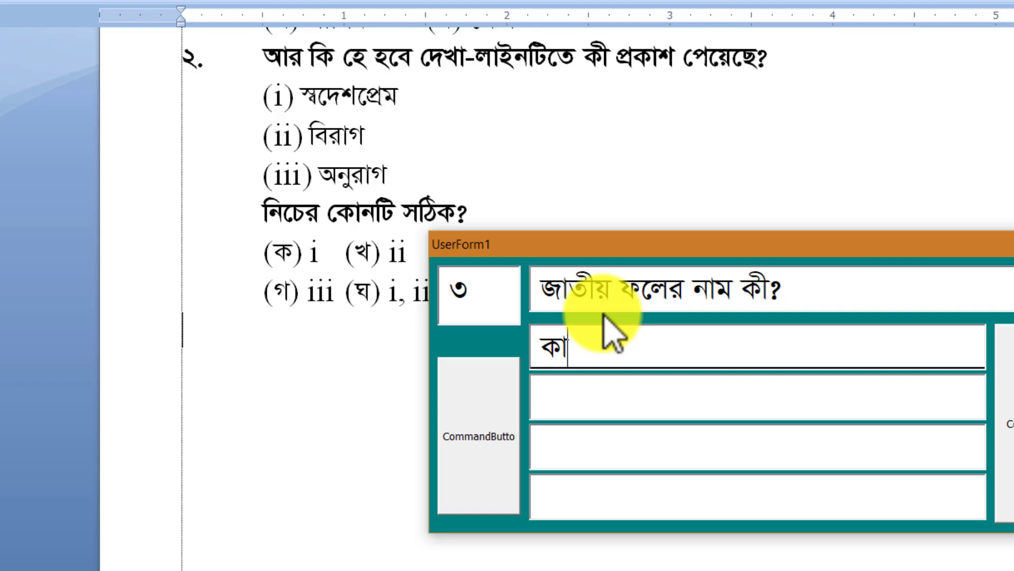
key(Tab)
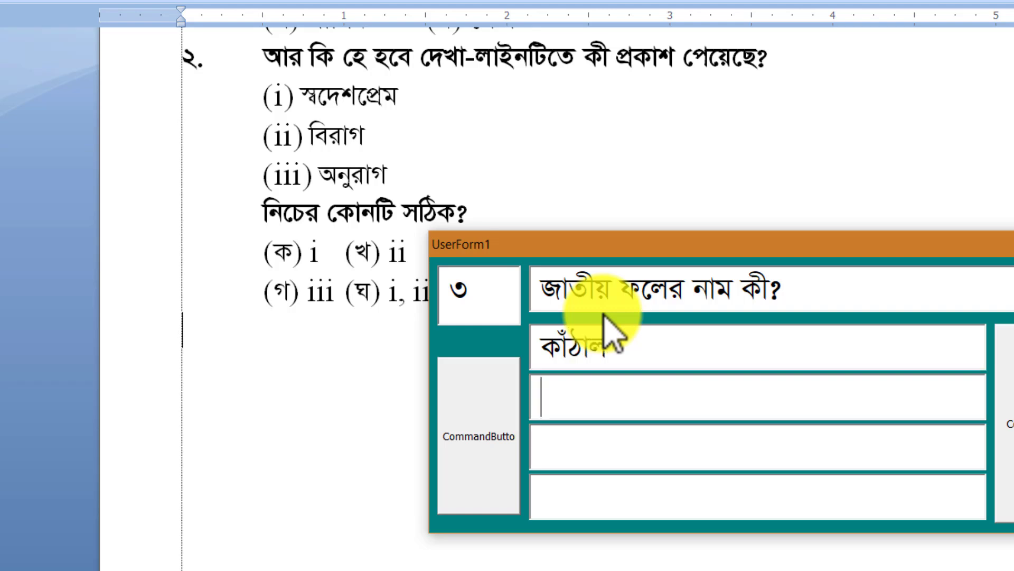
text(আনারস)
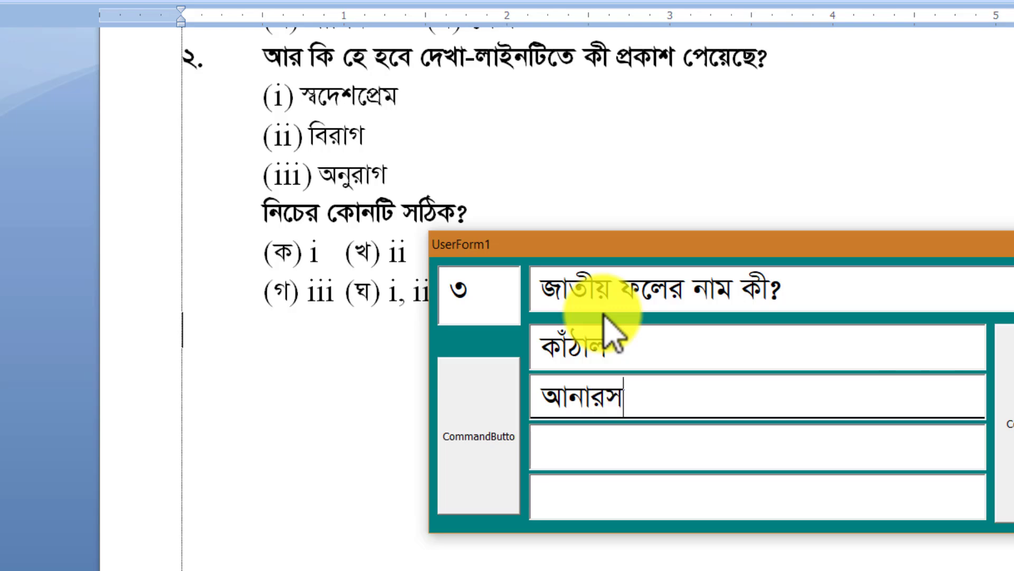
key(Tab)
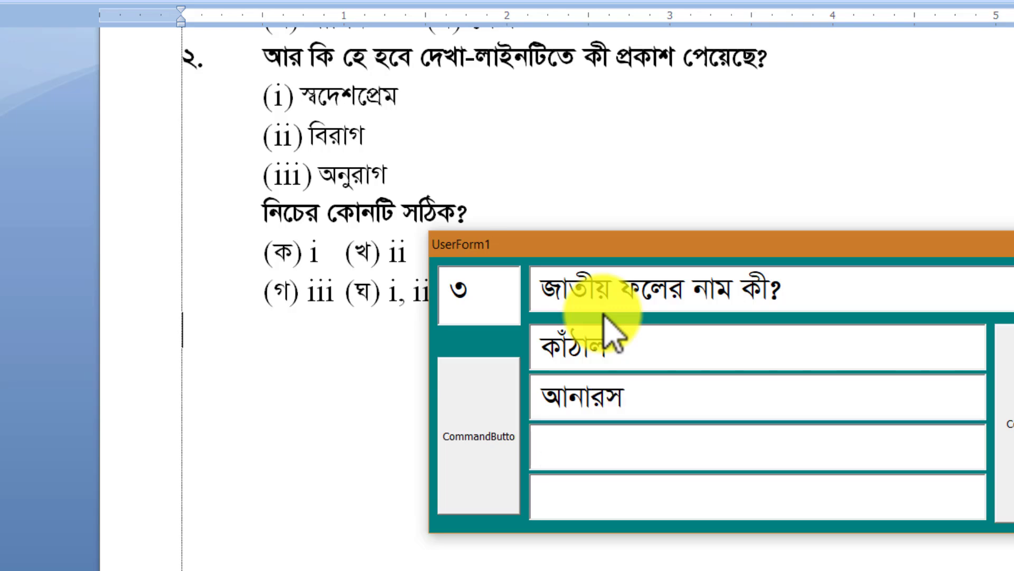
text(পেঁপে)
key(Tab)
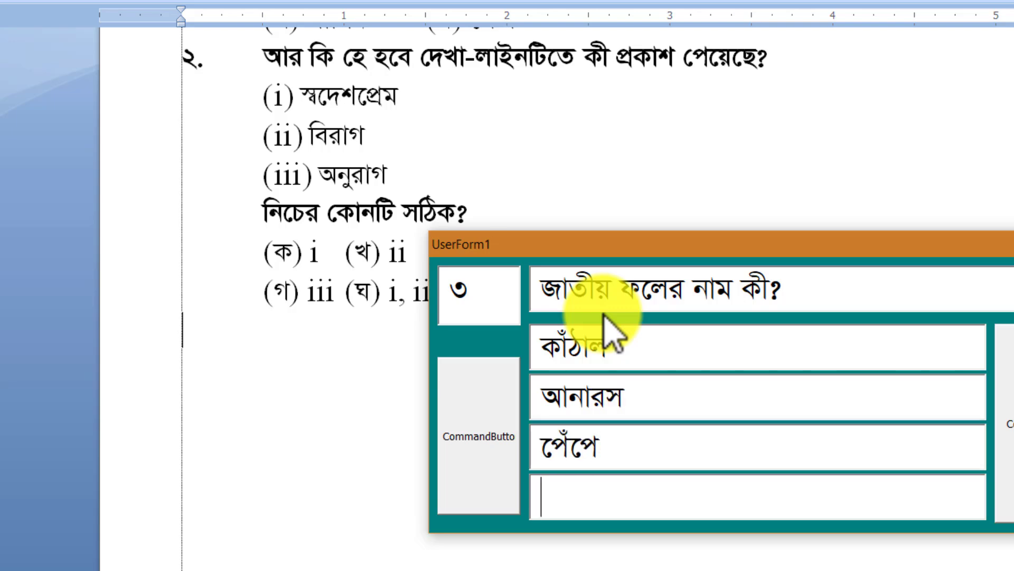
text(তাল)
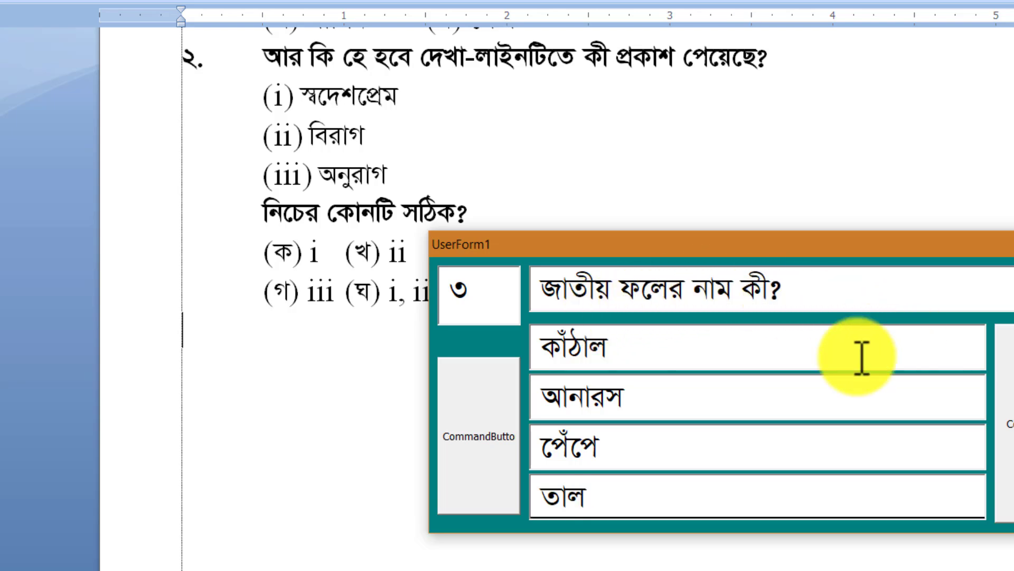
Insert the third question into the document as a four-option question and close the form
key(Tab)
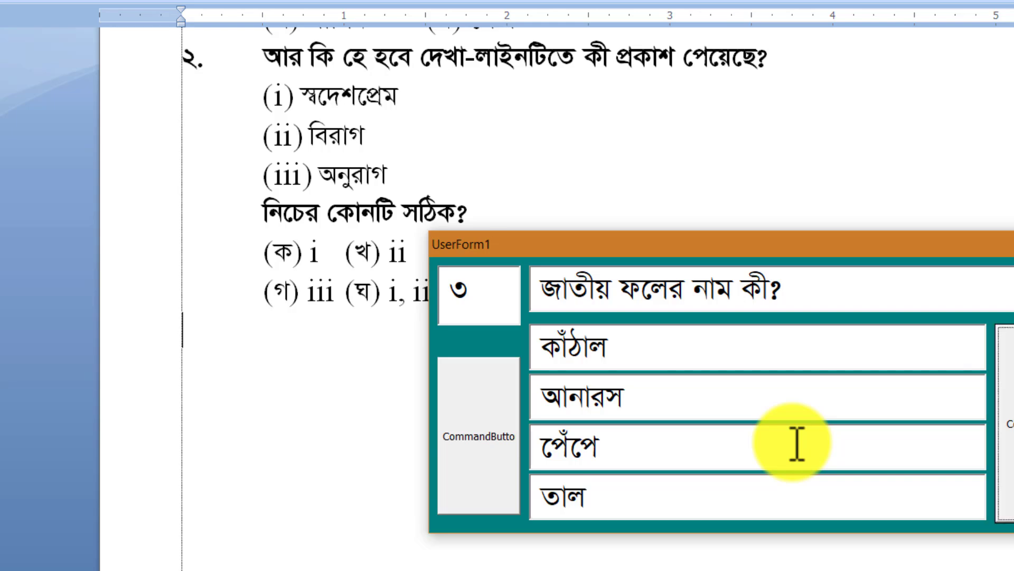
key(Return)
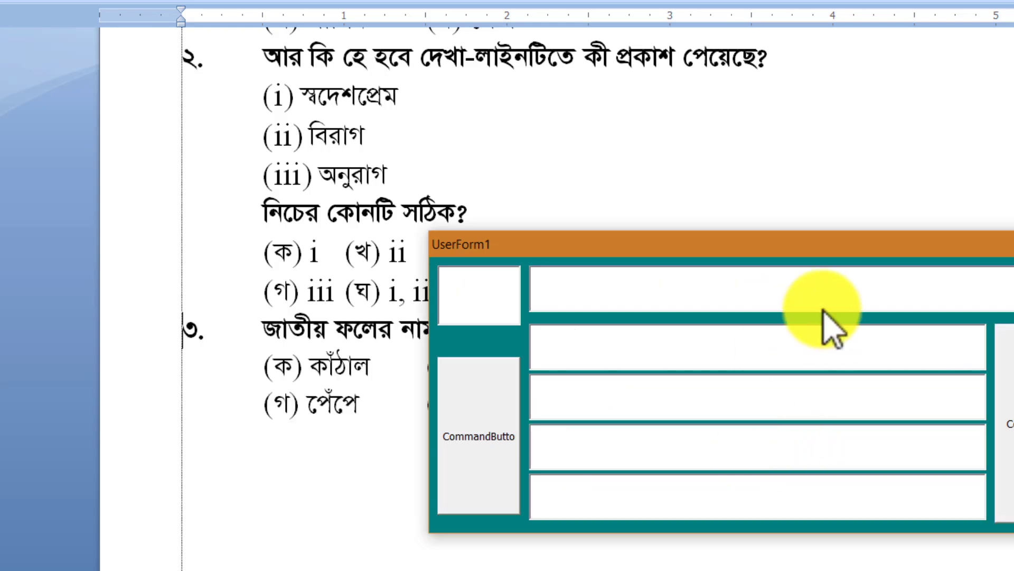
drag(756, 243, 339, 140)
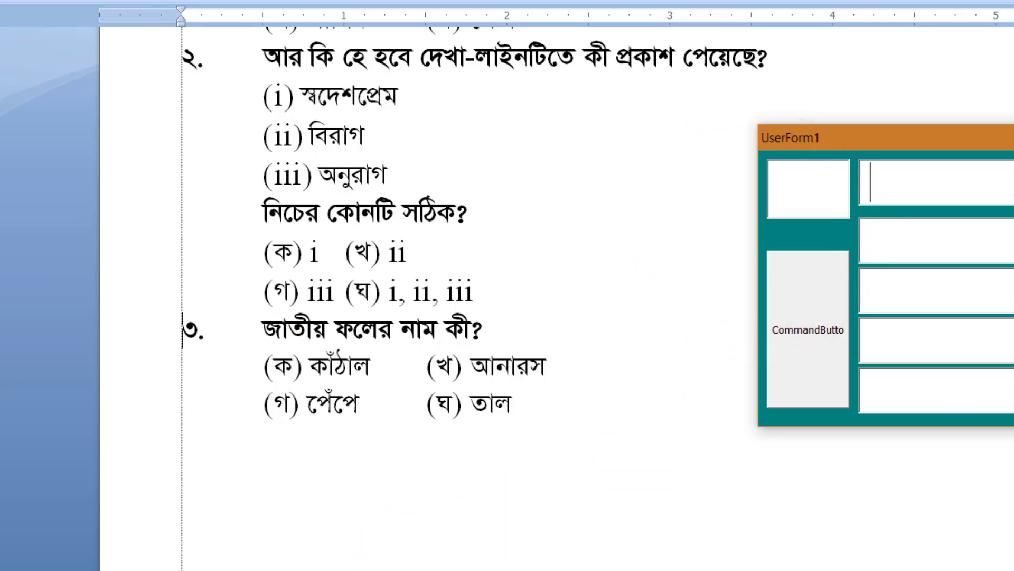
key(alt+F4)
Select the whole document and align the questions and options with left tab stops at about 0.3 and 2 inches
scroll(554, 296, up, 2)
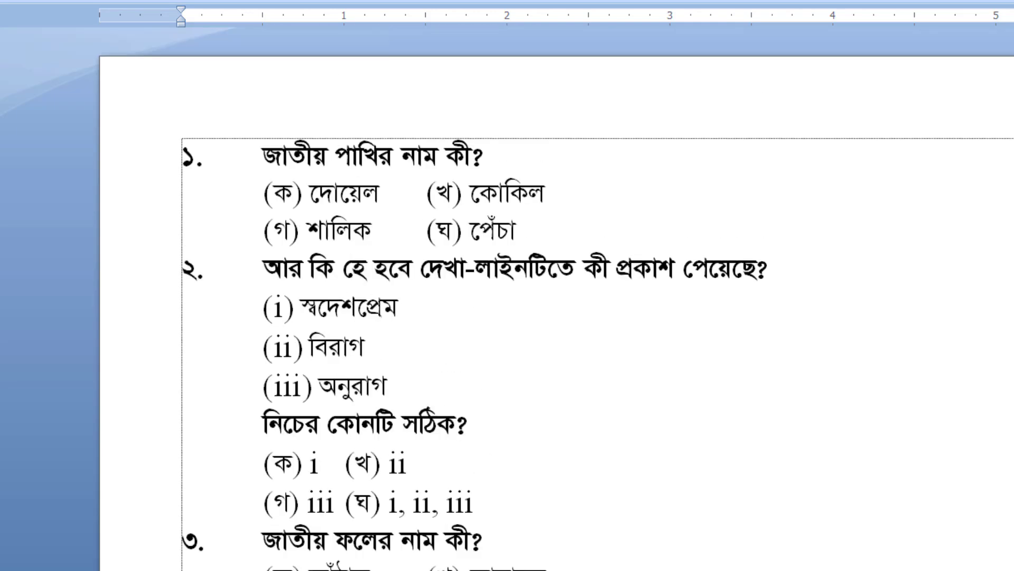
click(636, 559)
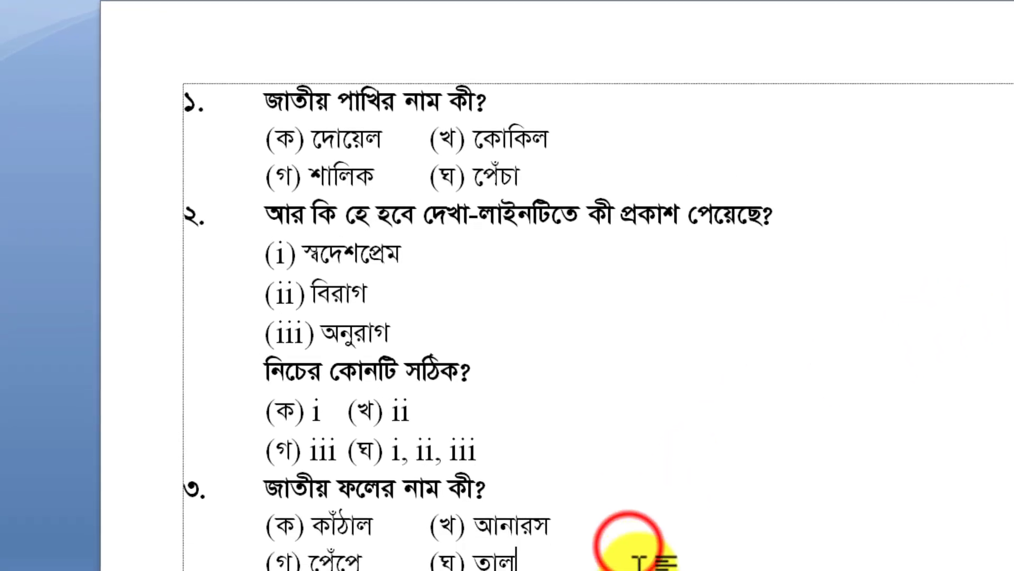
key(ctrl+a)
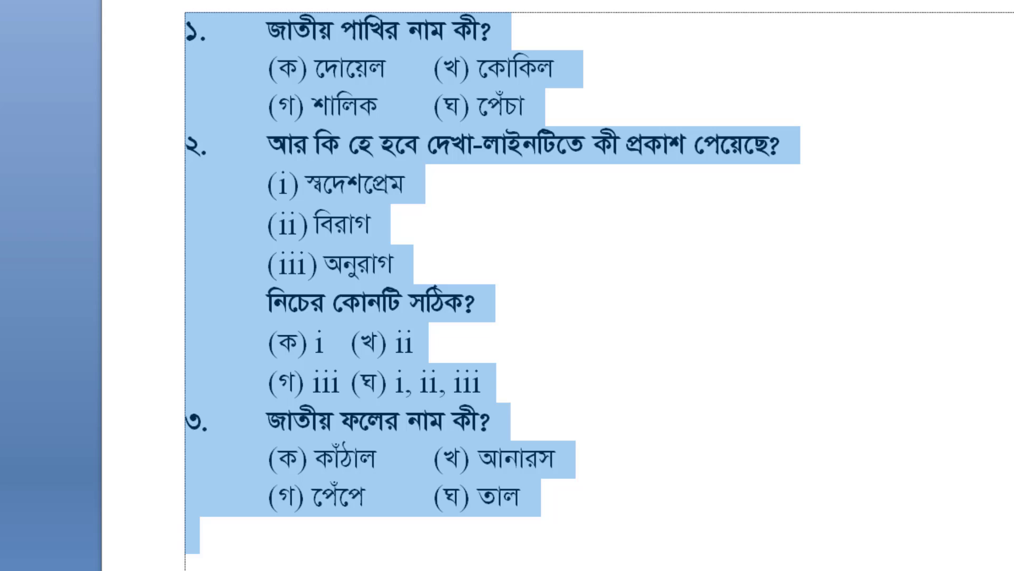
drag(248, 16, 236, 32)
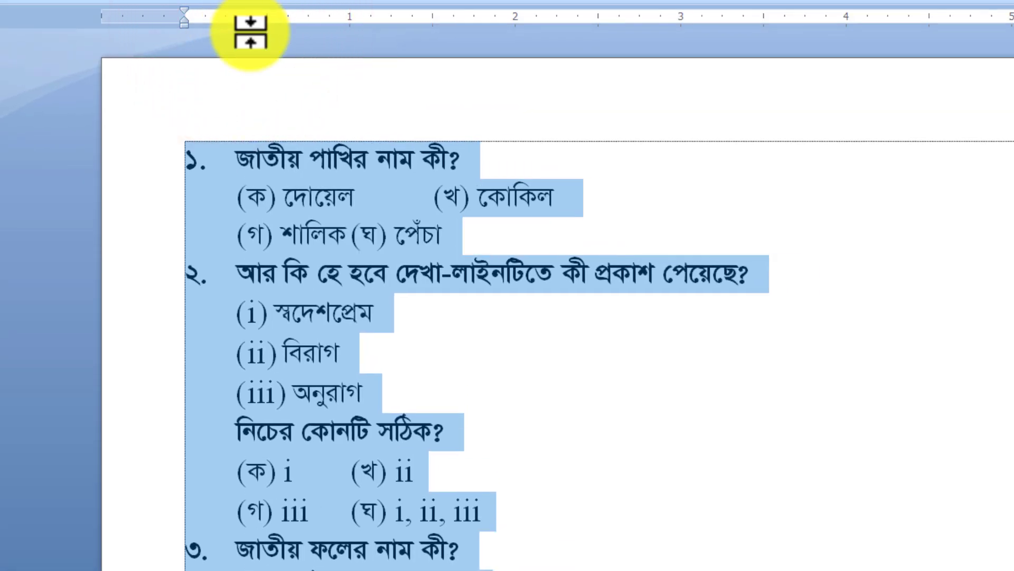
click(516, 22)
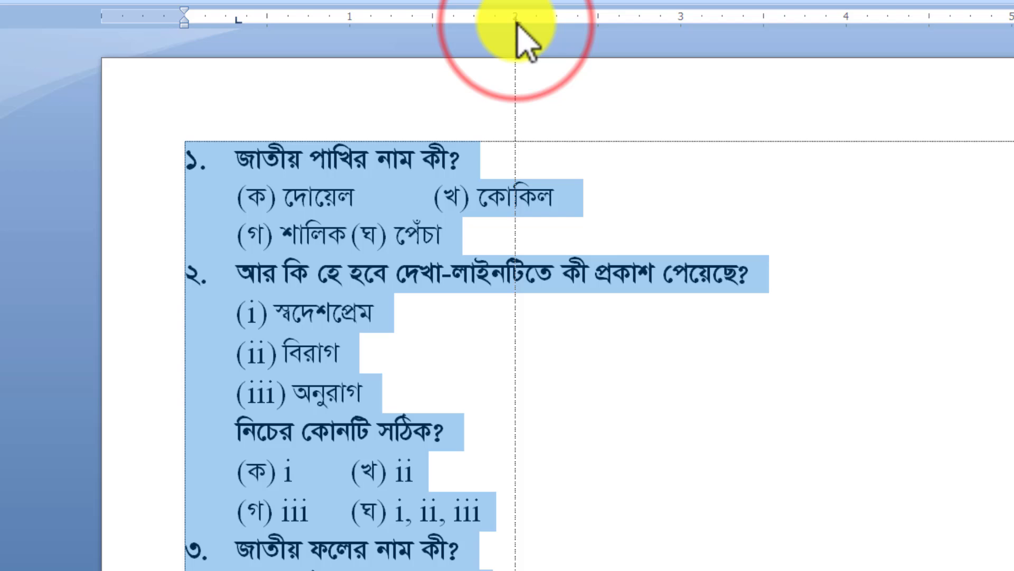
click(340, 502)
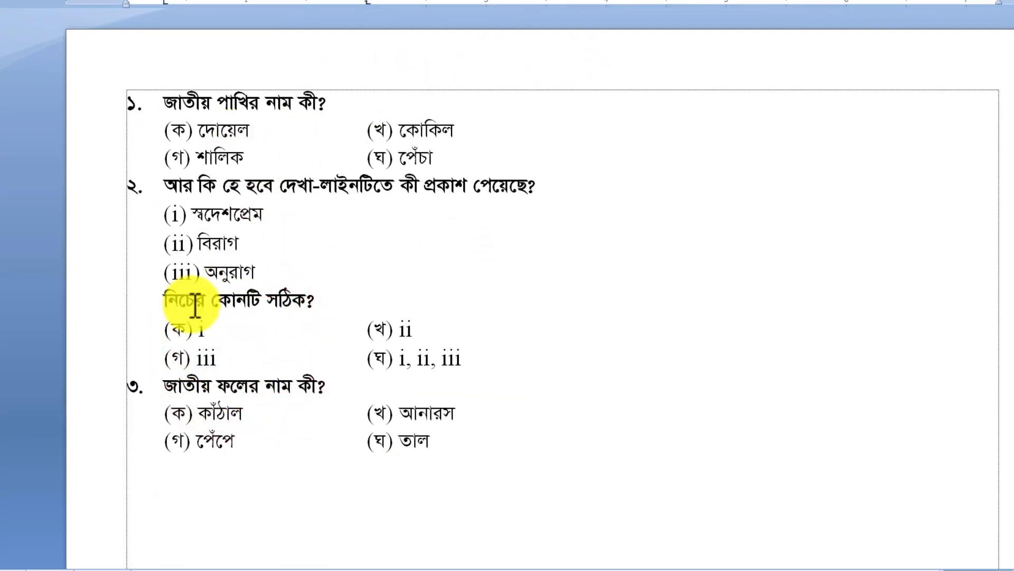